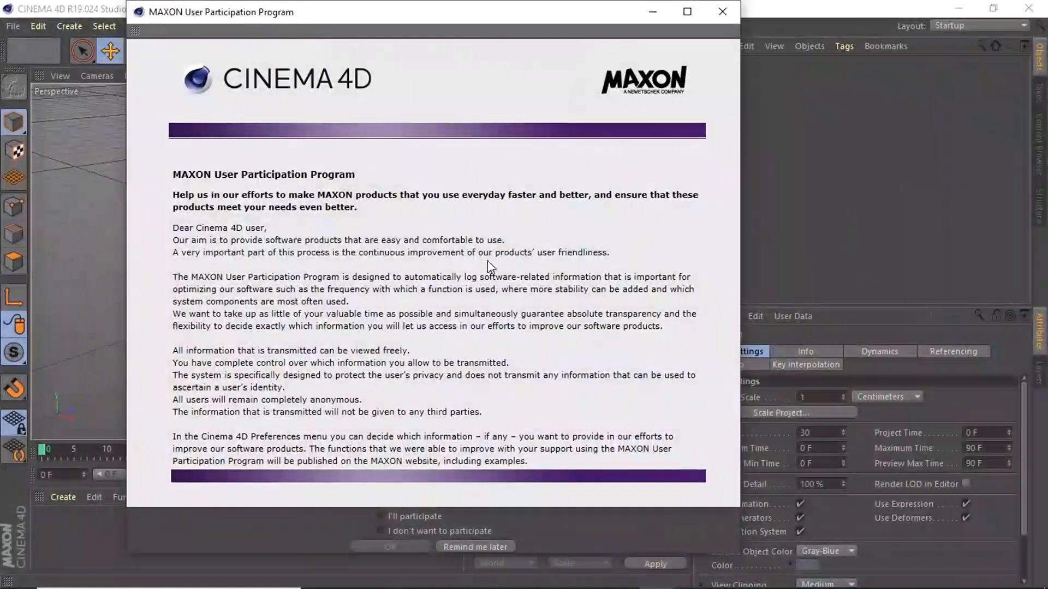
- Decline to participate in the MAXON User Participation Program and confirm the choice
{"action": "left_click", "coordinate": [380, 531]}
{"action": "left_click", "coordinate": [389, 545]}
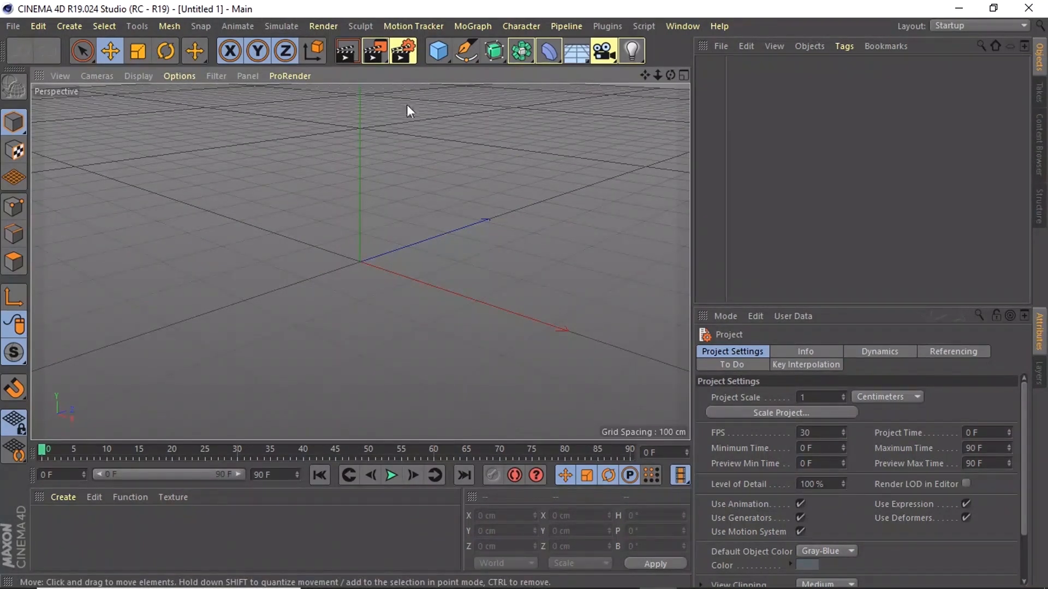
{"action": "left_click", "coordinate": [955, 24]}
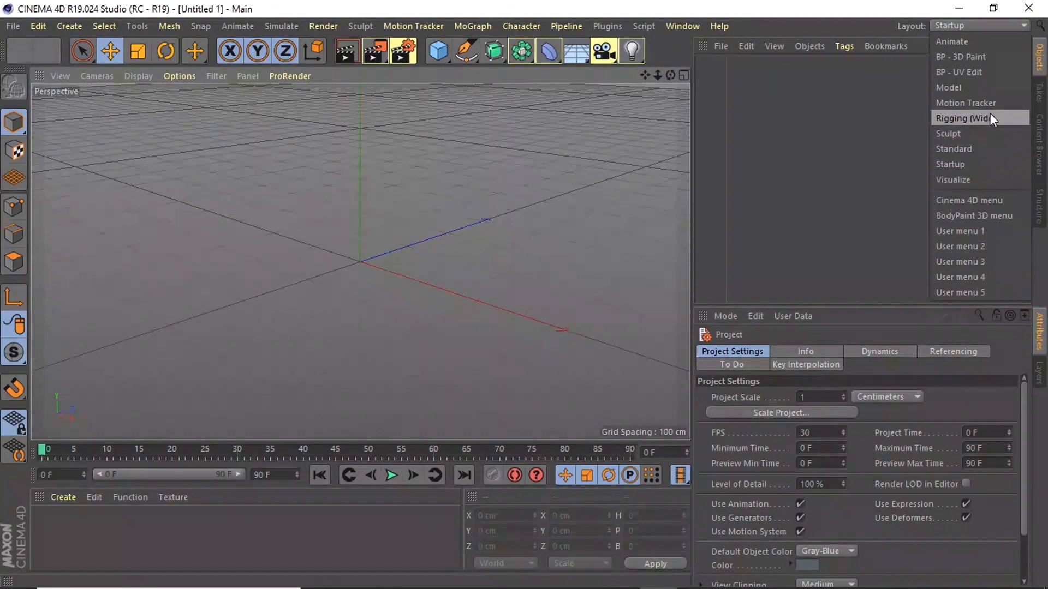
{"action": "left_click", "coordinate": [426, 157]}
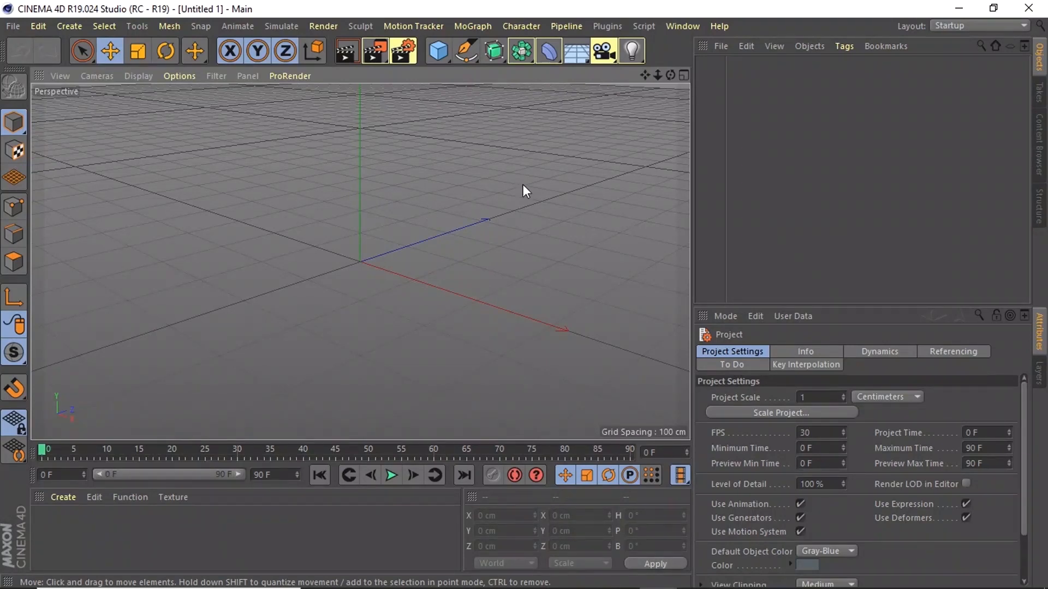
{"action": "left_click", "coordinate": [408, 157]}
{"action": "left_click", "coordinate": [509, 250]}
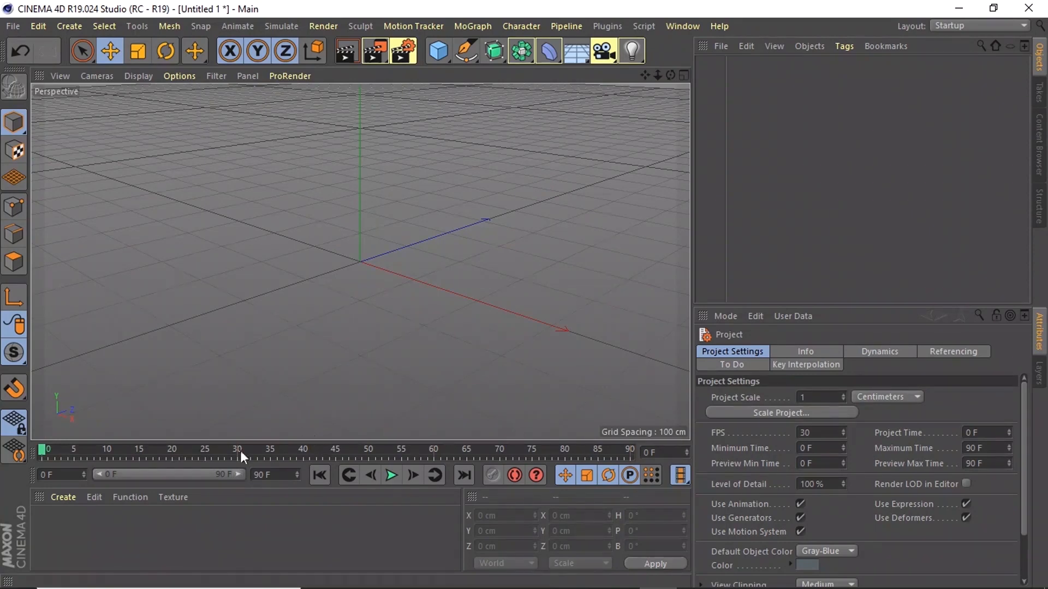
- Move the current time in the timeline to frame 45
{"action": "left_click_drag", "start_coordinate": [376, 448], "coordinate": [368, 449]}
{"action": "left_click", "coordinate": [337, 449]}
{"action": "left_click", "coordinate": [415, 422]}
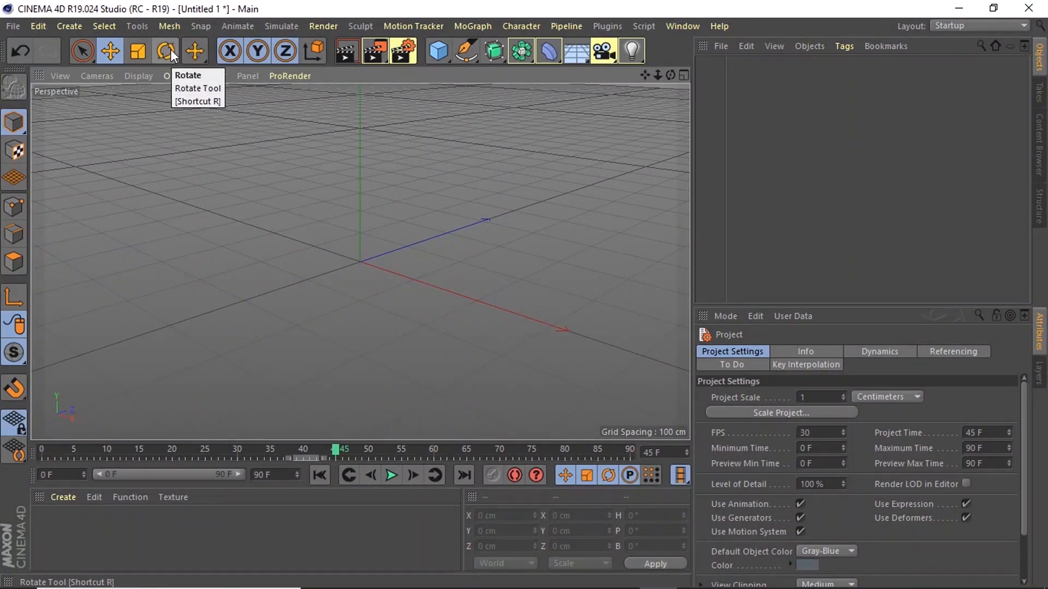
{"action": "left_click", "coordinate": [195, 54]}
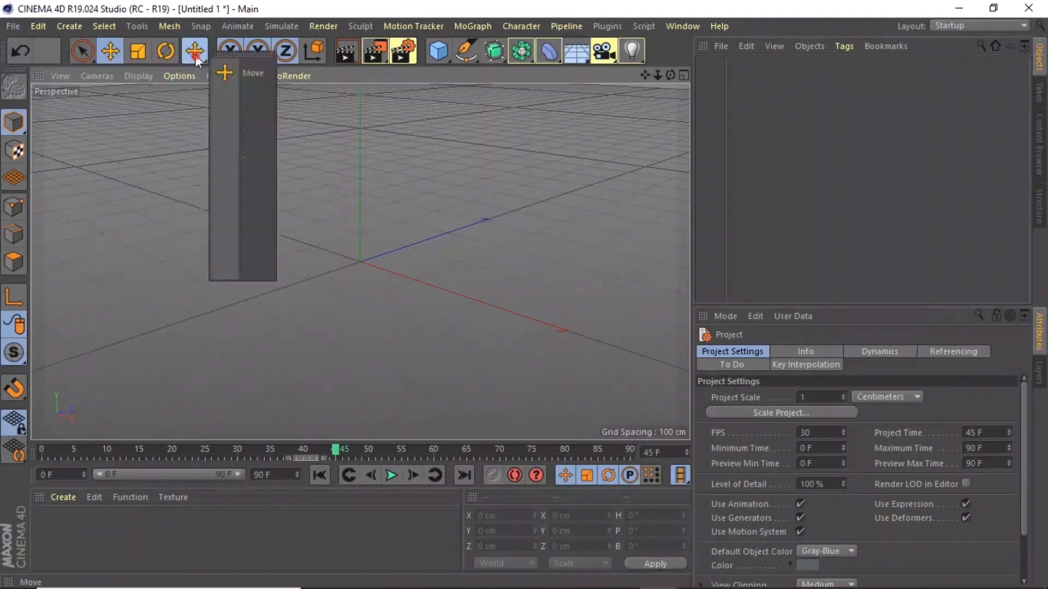
{"action": "left_click", "coordinate": [361, 113]}
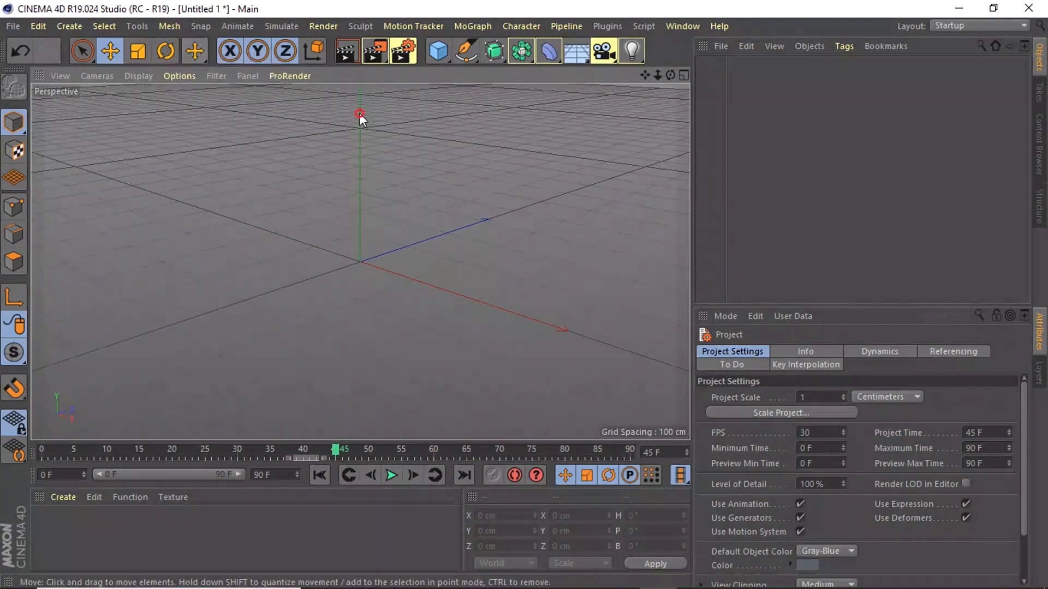
{"action": "left_click", "coordinate": [195, 48]}
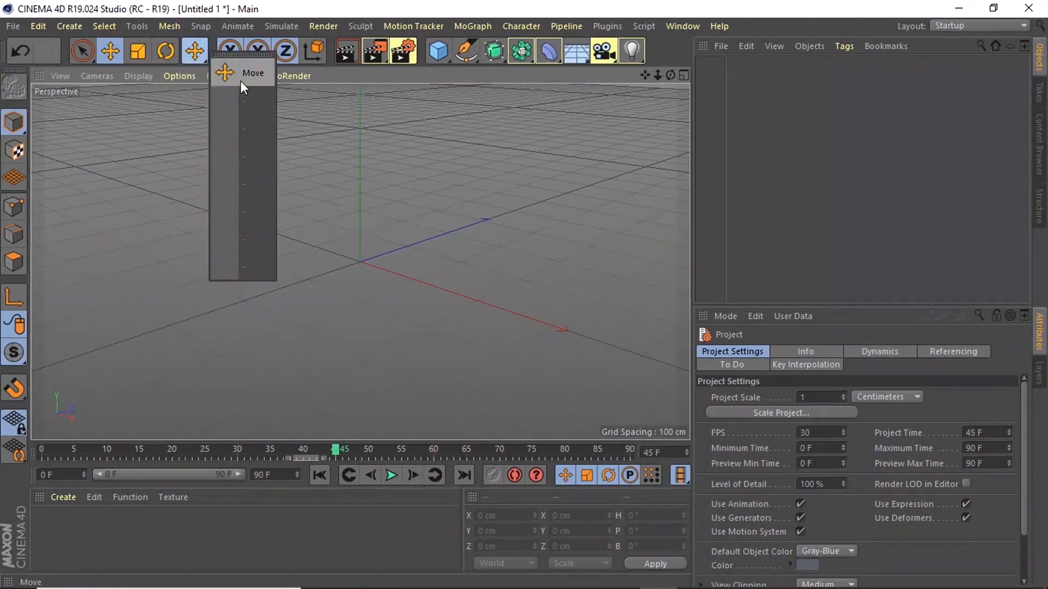
{"action": "left_click", "coordinate": [343, 135]}
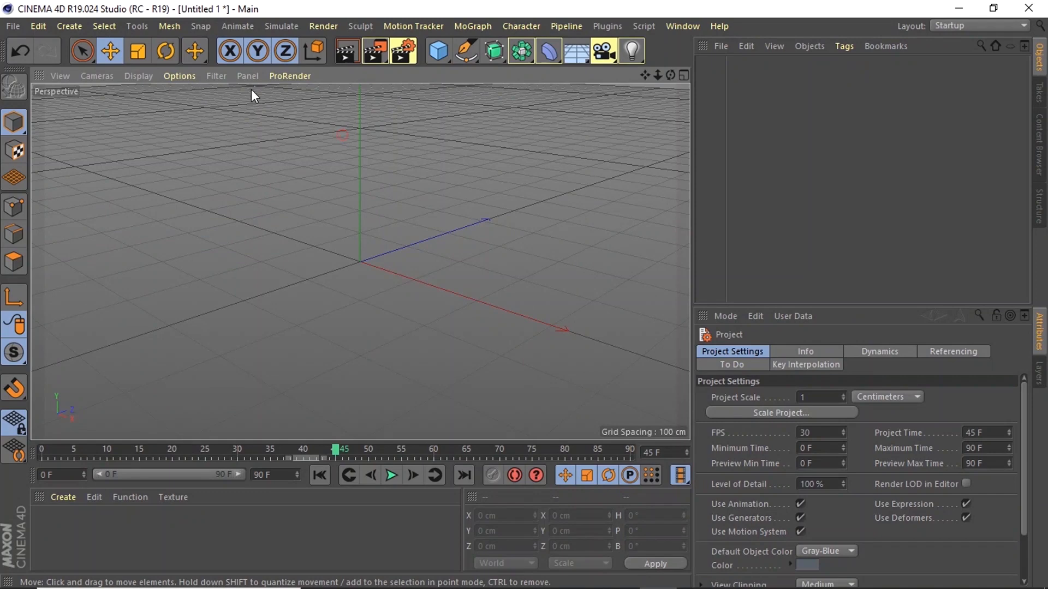
{"action": "left_click", "coordinate": [231, 63]}
{"action": "left_click", "coordinate": [231, 62]}
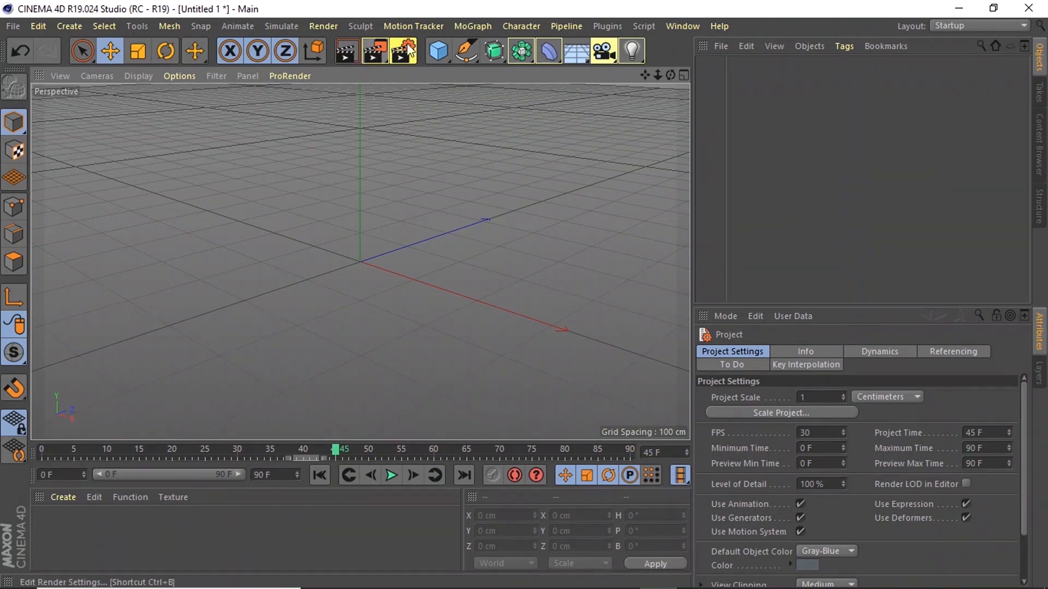
- Add a Capsule primitive to the empty scene and delete it again
{"action": "left_click", "coordinate": [439, 54]}
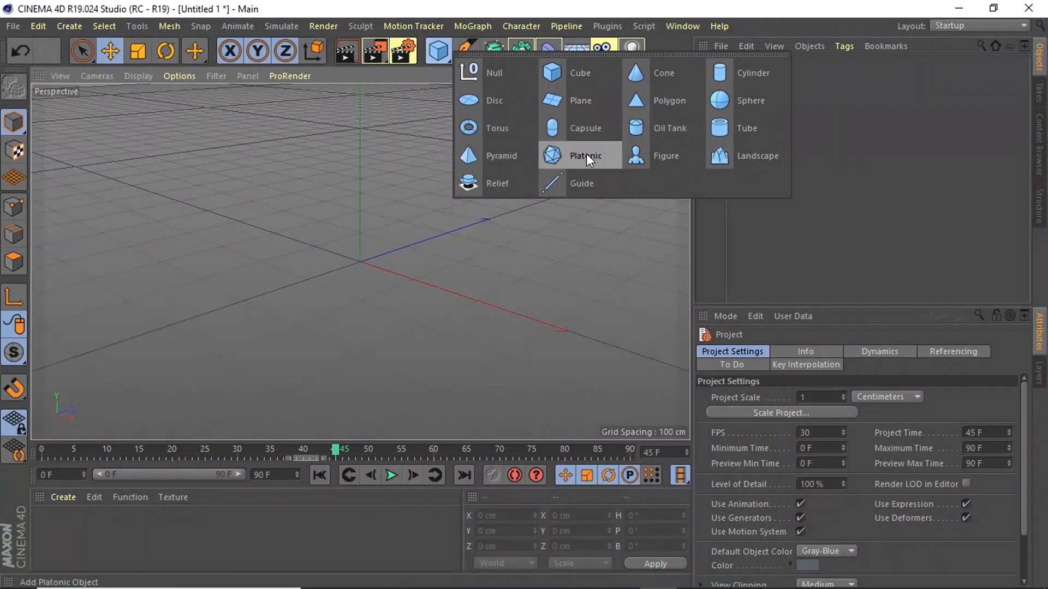
{"action": "left_click", "coordinate": [606, 134]}
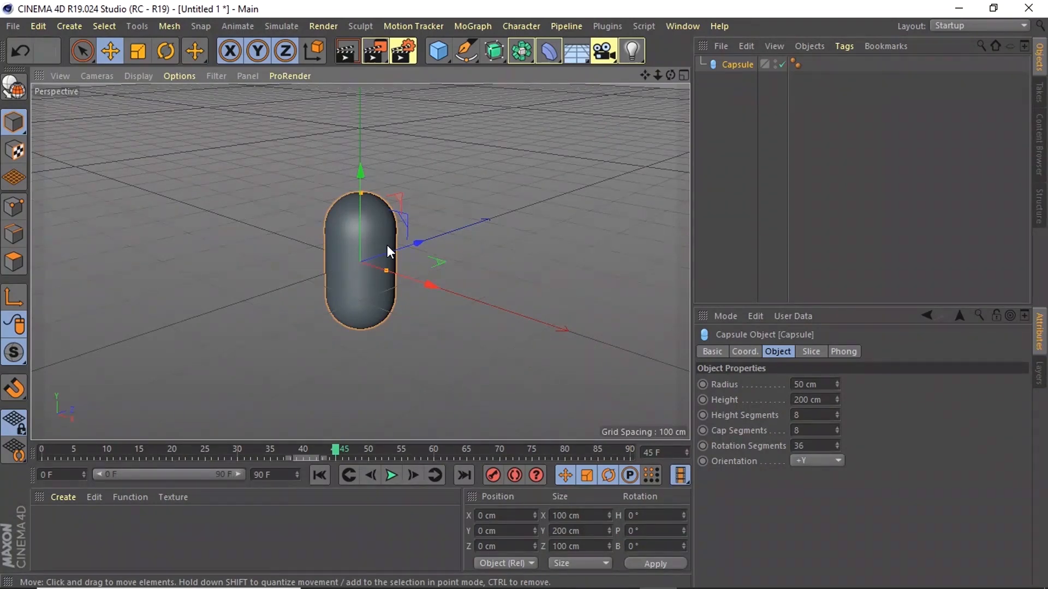
{"action": "key", "text": "Delete"}
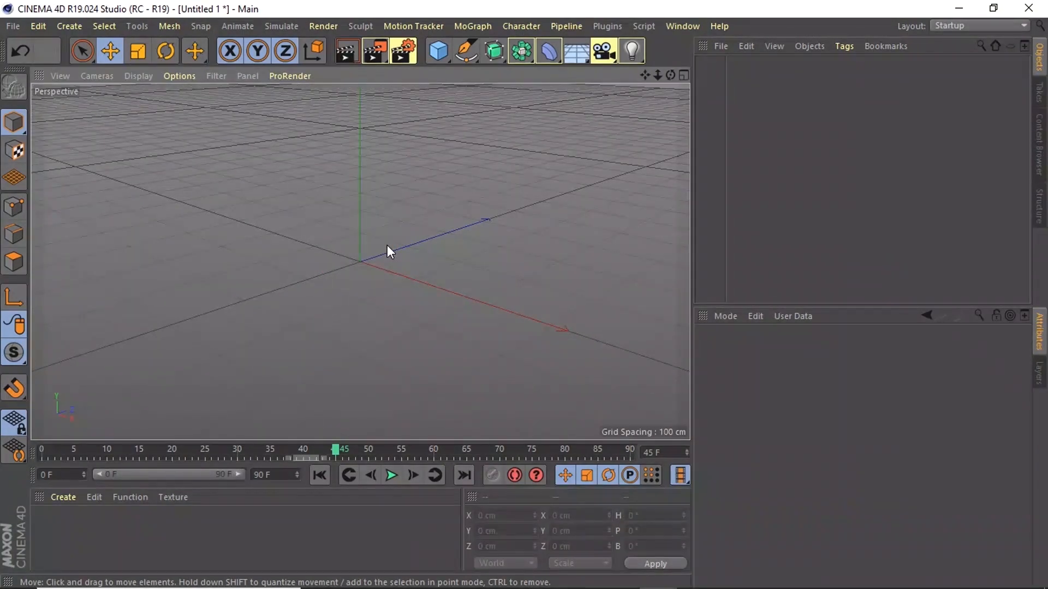
- Try out the Cube and Figure primitives, removing each from the scene again
{"action": "left_click", "coordinate": [438, 51]}
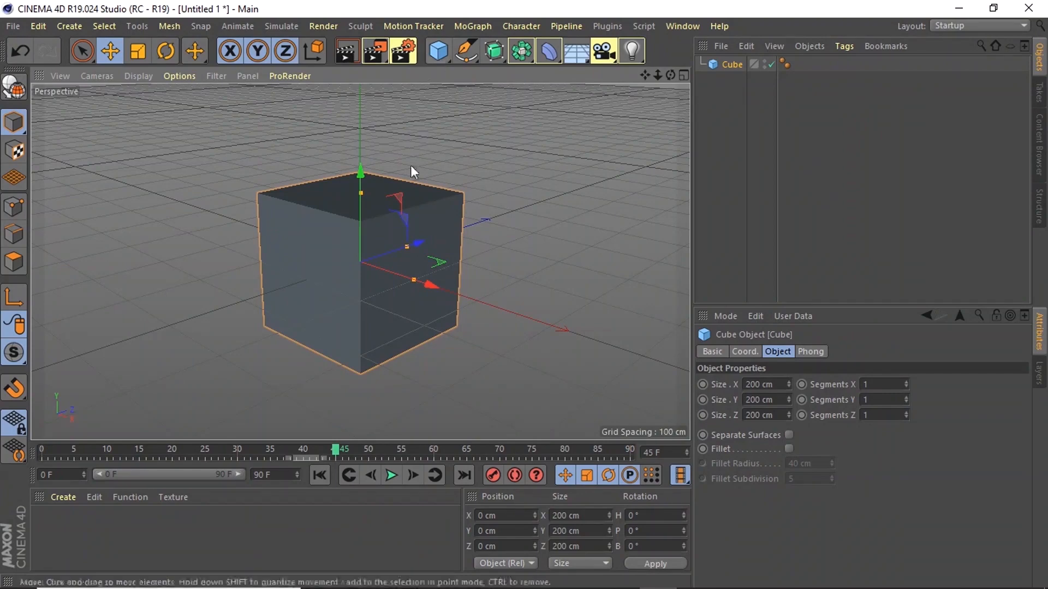
{"action": "key", "text": "Delete"}
{"action": "left_click", "coordinate": [438, 51]}
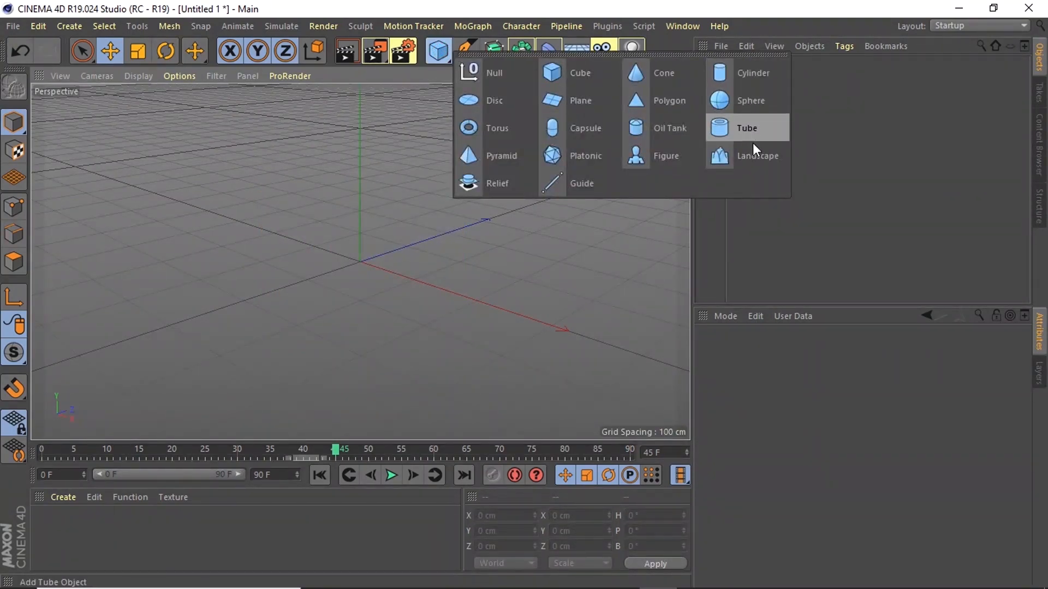
{"action": "left_click", "coordinate": [669, 156]}
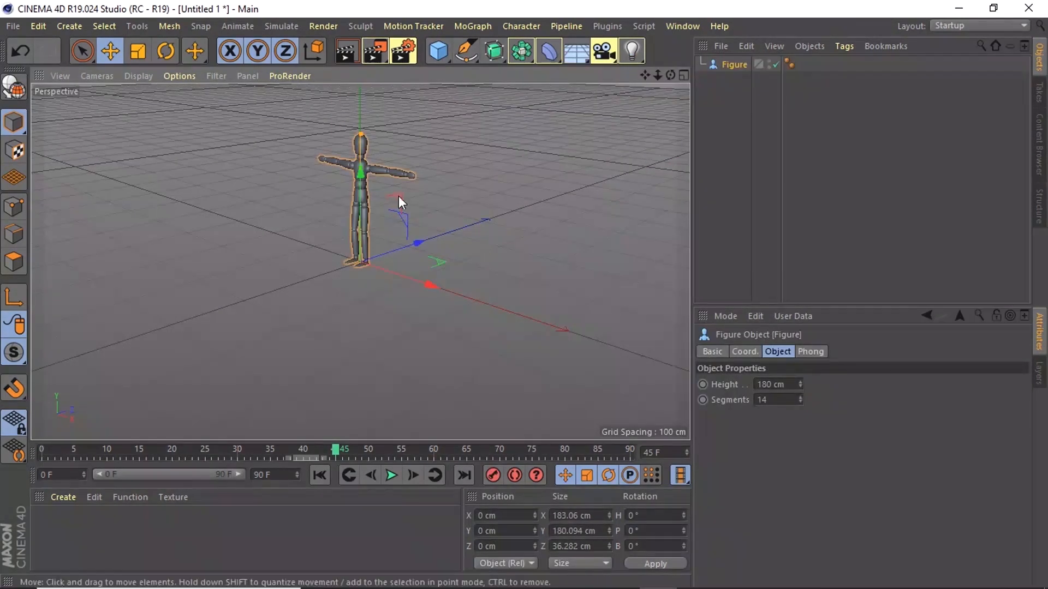
{"action": "key", "text": "ctrl+z"}
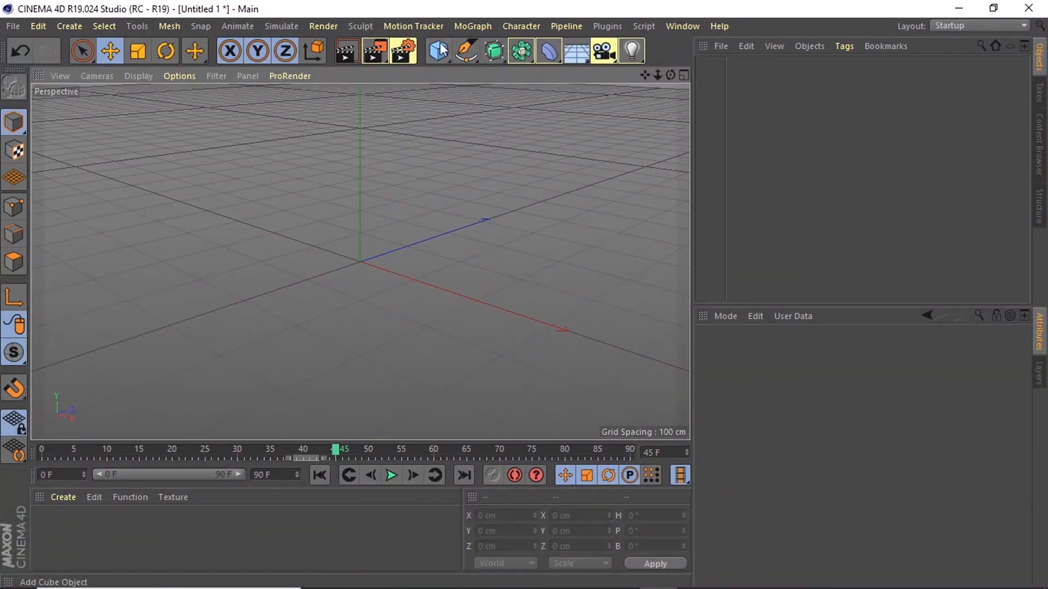
- Draw a wavy open Bezier spline with the Pen tool across the origin in the perspective view
{"action": "left_click", "coordinate": [465, 51]}
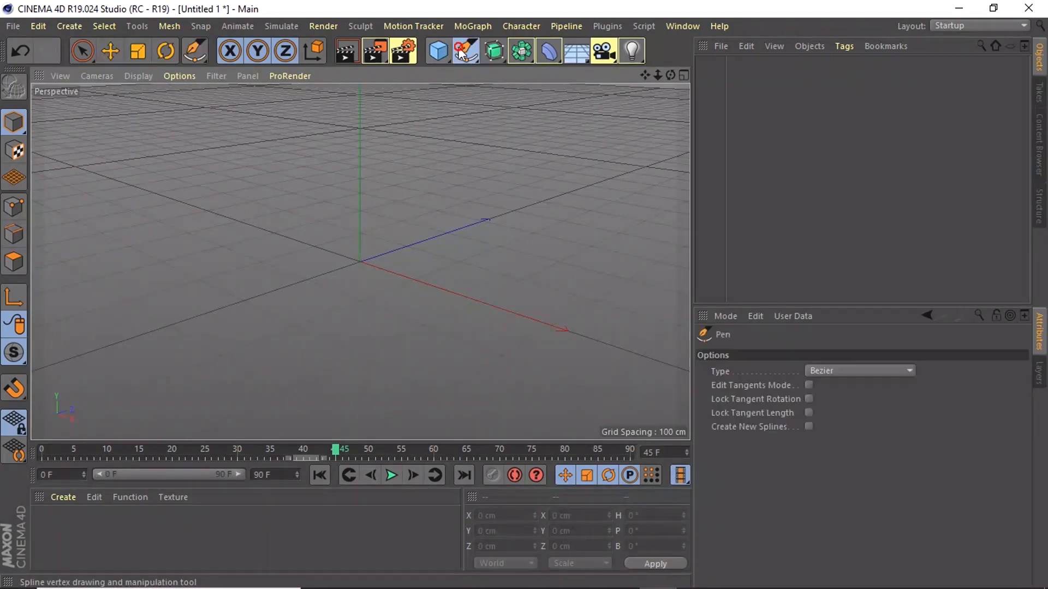
{"action": "left_click", "coordinate": [288, 190]}
{"action": "left_click_drag", "start_coordinate": [306, 299], "coordinate": [357, 283]}
{"action": "mouse_move", "coordinate": [428, 272]}
{"action": "left_mouse_down"}
{"action": "mouse_move", "coordinate": [466, 322]}
{"action": "mouse_move", "coordinate": [547, 244]}
{"action": "left_mouse_up"}
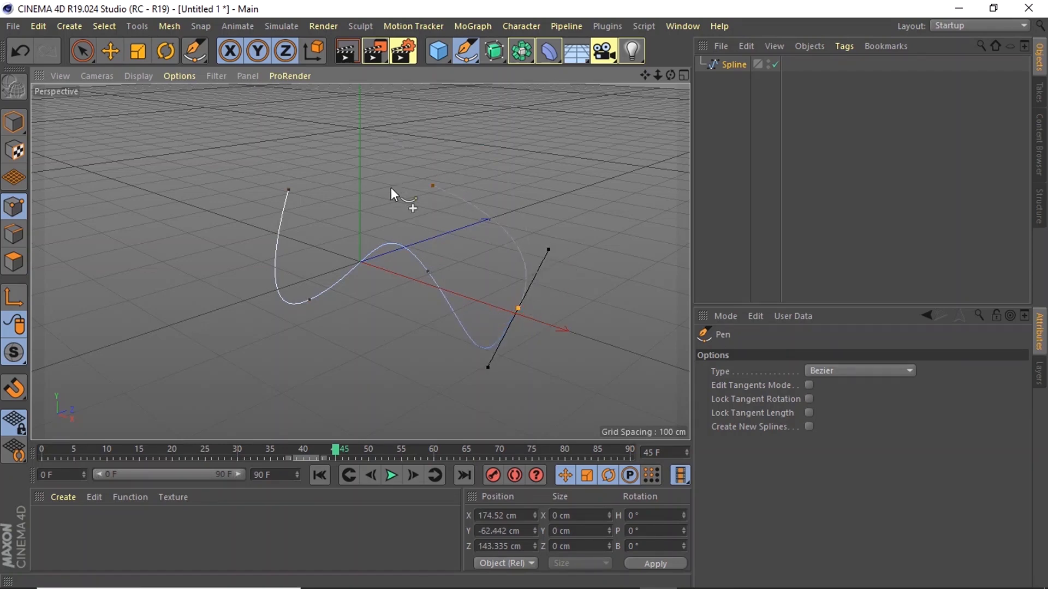
- Add a cube over the spline and try to select it in the perspective view with the Move tool
{"action": "left_click", "coordinate": [440, 53]}
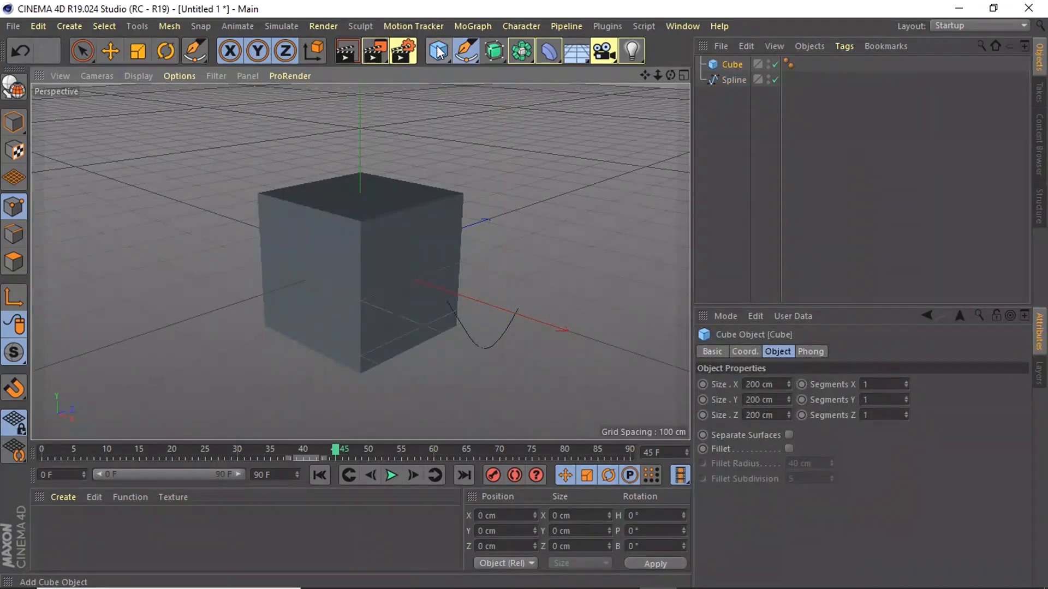
{"action": "left_click", "coordinate": [377, 330]}
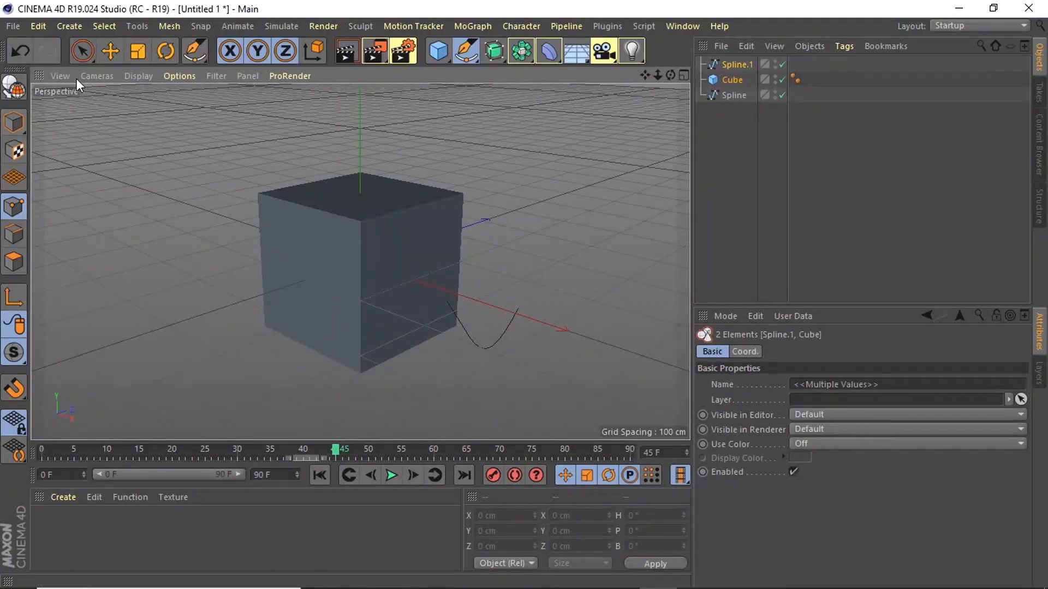
{"action": "left_click", "coordinate": [110, 51]}
{"action": "left_click", "coordinate": [377, 267]}
{"action": "left_click", "coordinate": [434, 209]}
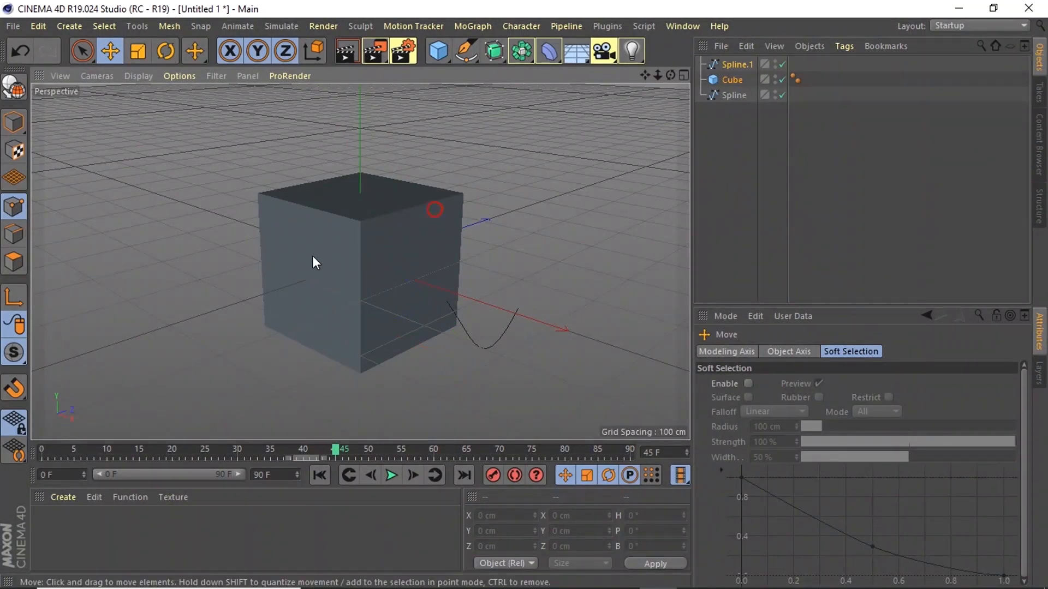
- Delete the cube and the extra Spline.1 object, leaving the drawn spline
{"action": "left_click", "coordinate": [734, 80]}
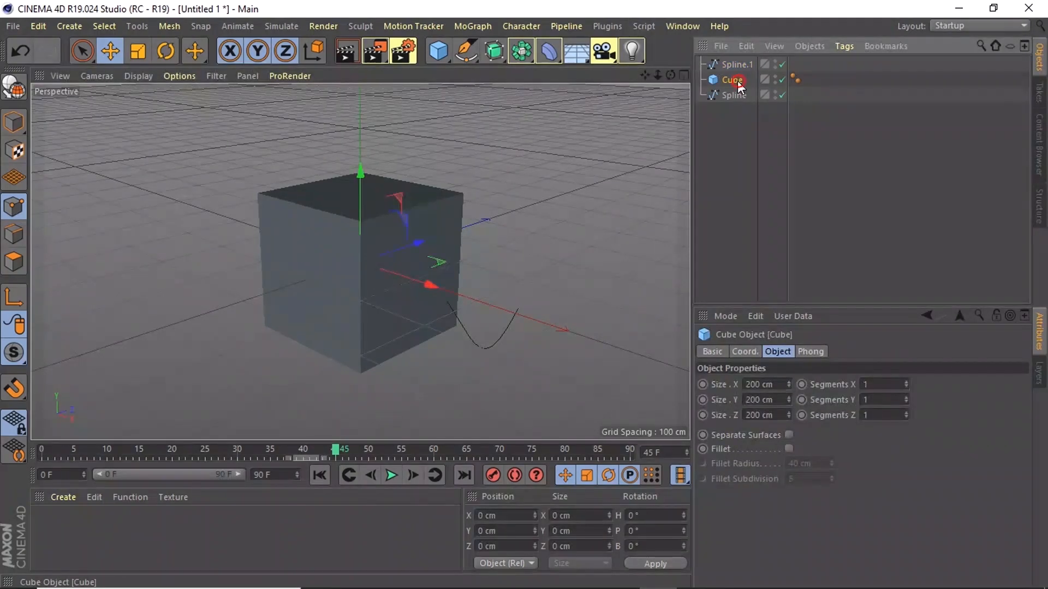
{"action": "key", "text": "Delete"}
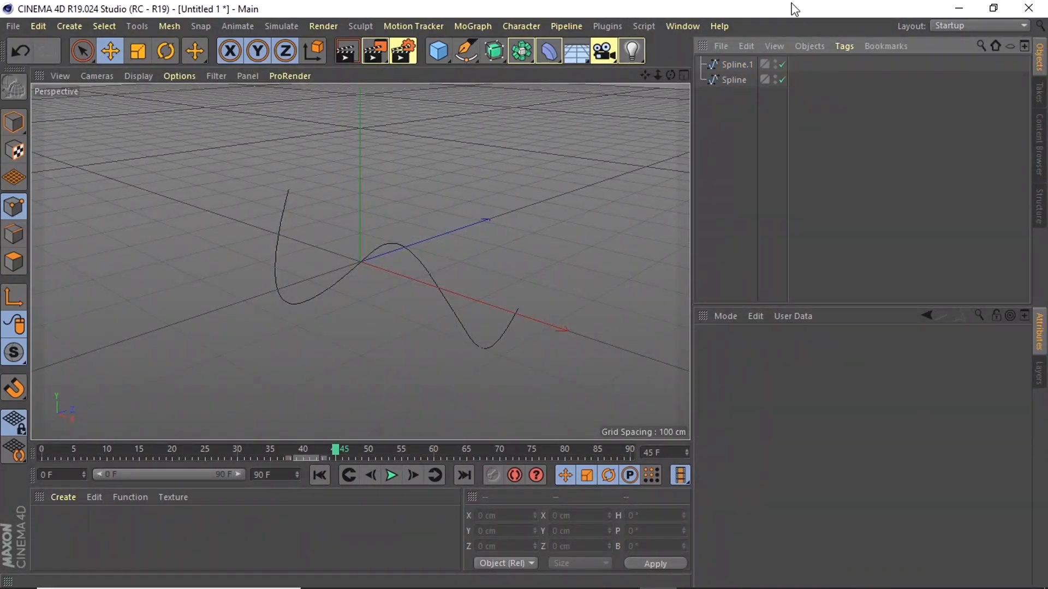
{"action": "left_click", "coordinate": [736, 63]}
{"action": "key", "text": "Delete"}
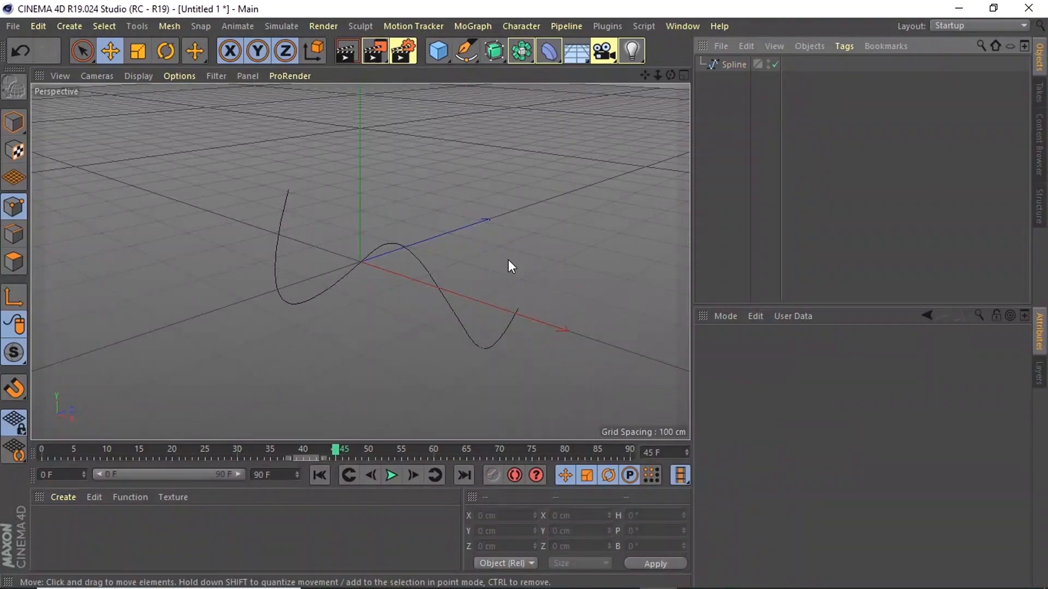
- Add a Lathe generator and make the drawn spline its child to revolve it into a surface
{"action": "left_click", "coordinate": [457, 313]}
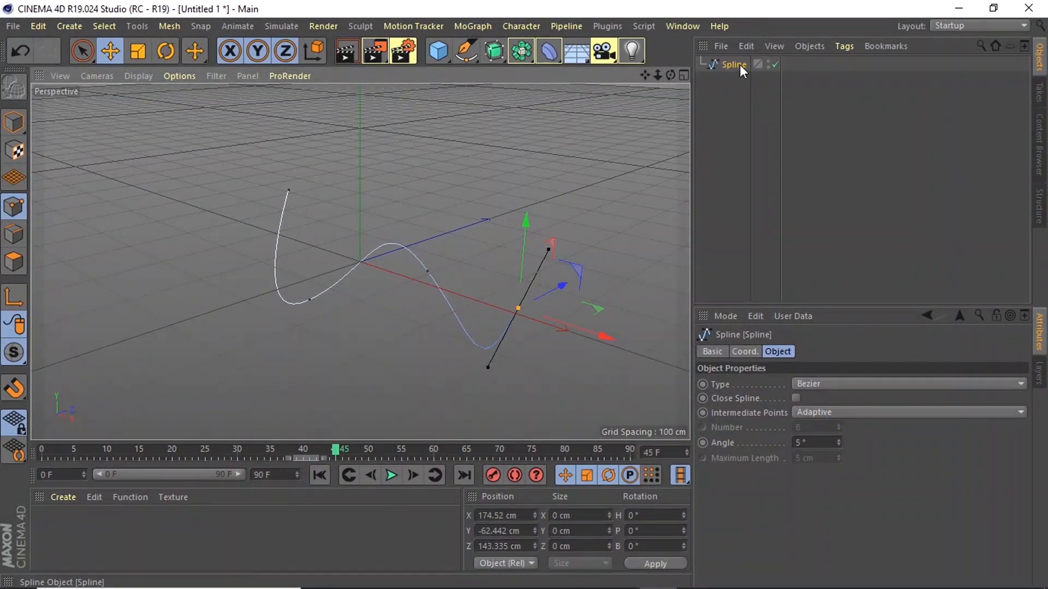
{"action": "left_click", "coordinate": [490, 55]}
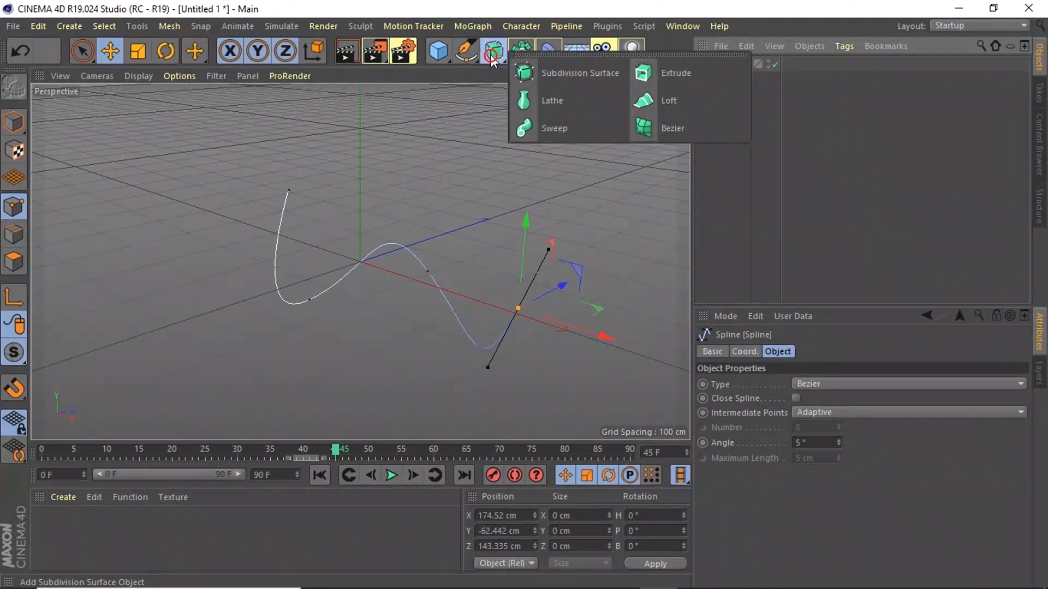
{"action": "left_click", "coordinate": [558, 107]}
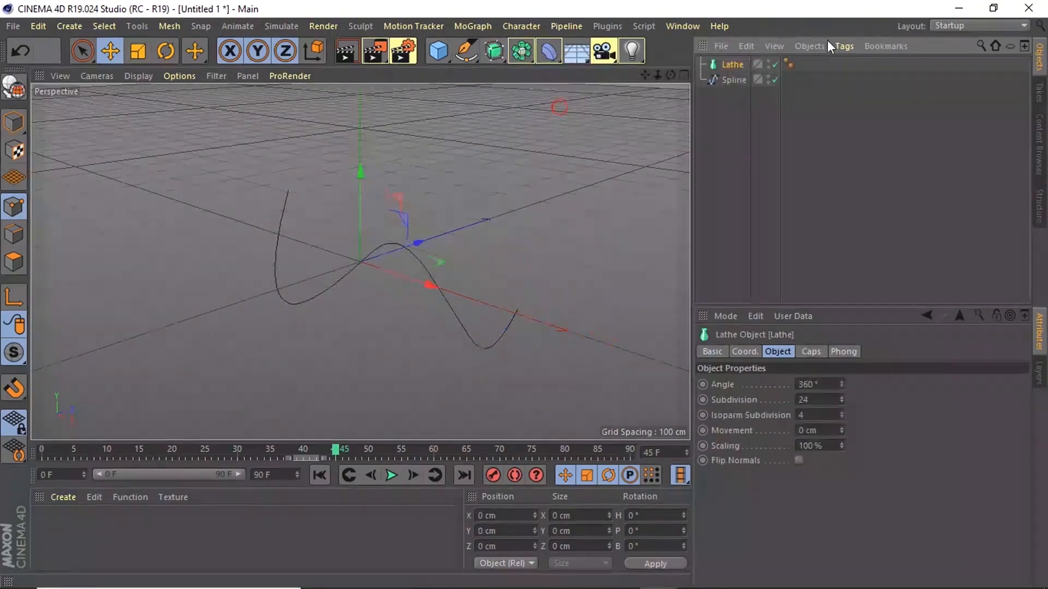
{"action": "left_click", "coordinate": [731, 79]}
{"action": "left_click_drag", "start_coordinate": [732, 80], "coordinate": [732, 64]}
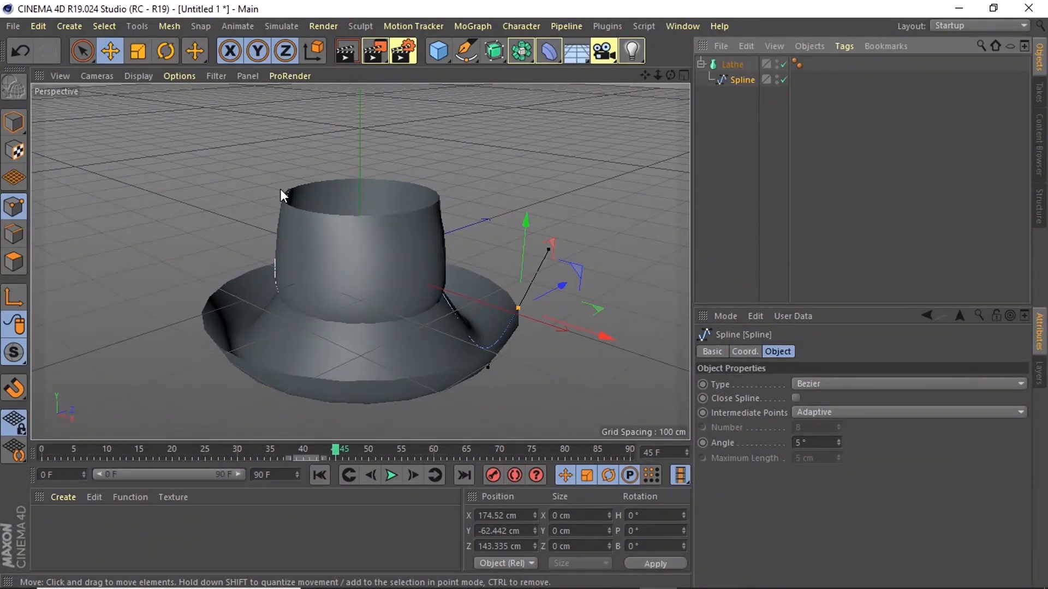
- Delete the spline's selected end point, and remove the Lathe object together with its spline
{"action": "key", "text": "Delete"}
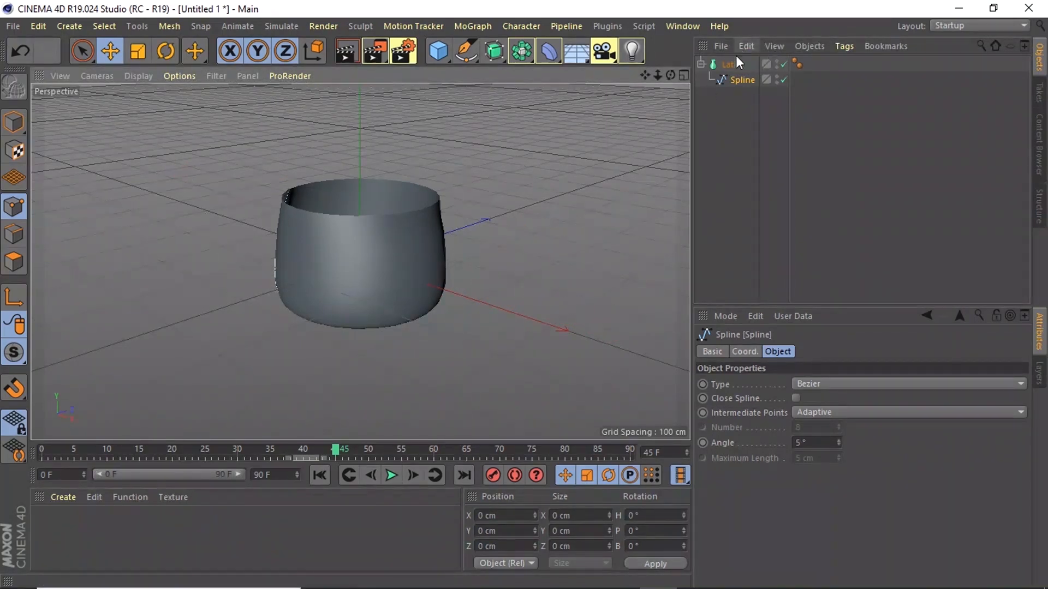
{"action": "left_click", "coordinate": [732, 70]}
{"action": "key", "text": "Delete"}
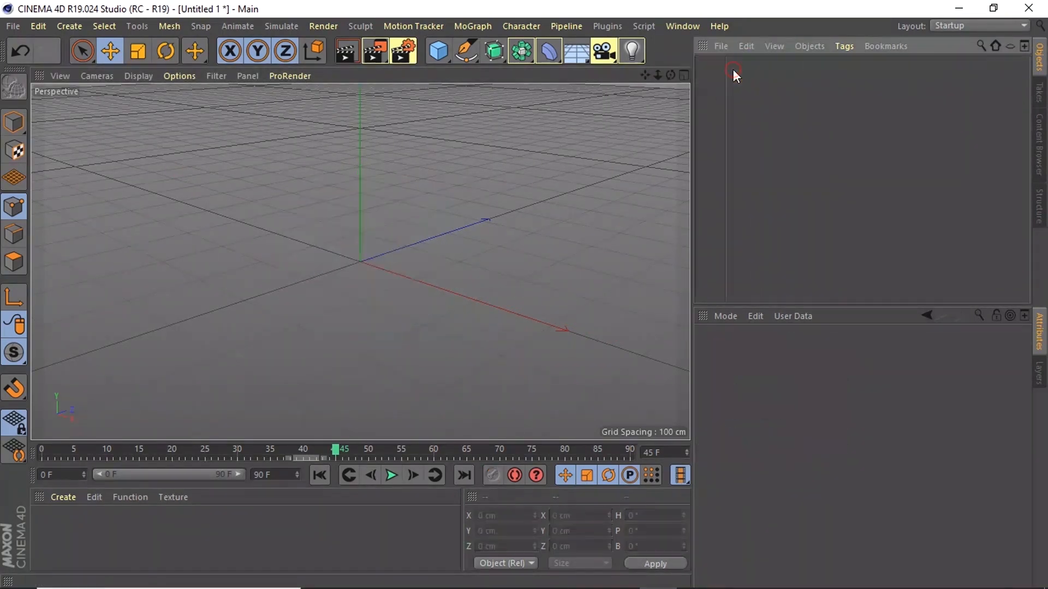
- Add a Text spline and rename the object as DEV
{"action": "left_click", "coordinate": [476, 47]}
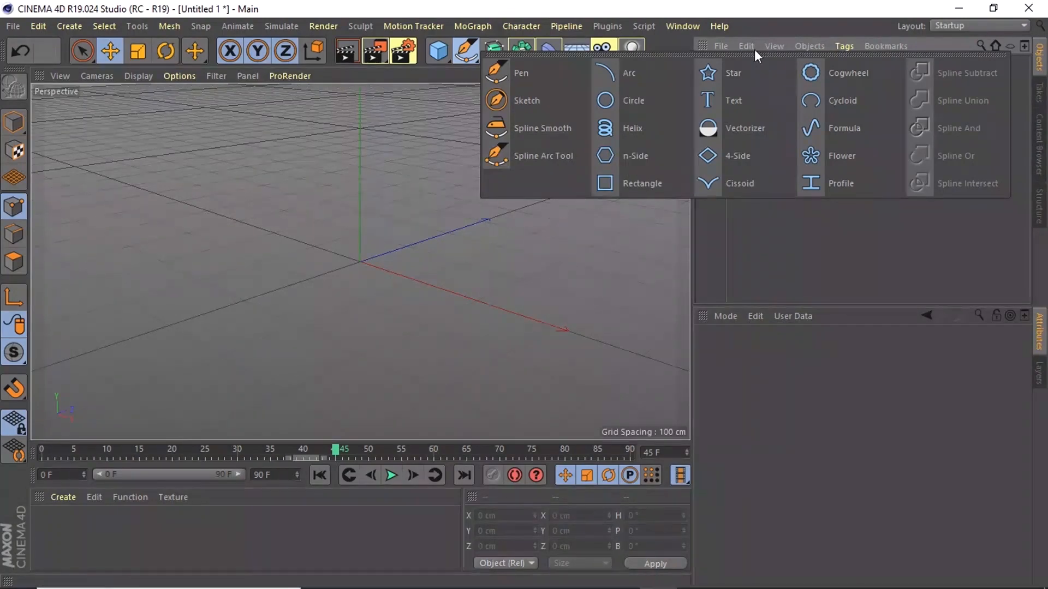
{"action": "left_click", "coordinate": [766, 106]}
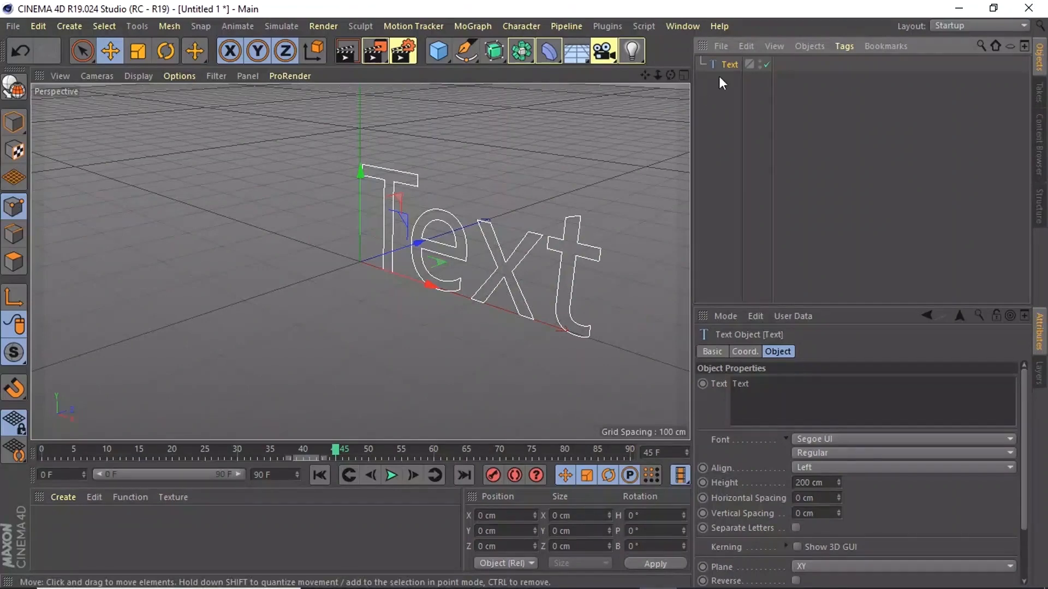
{"action": "double_click", "coordinate": [729, 63]}
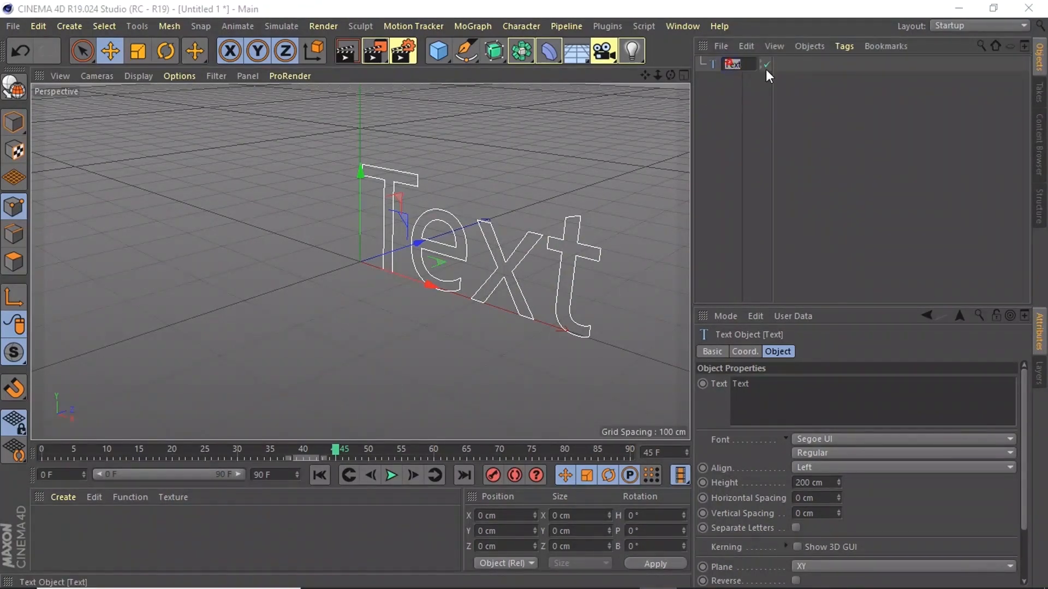
{"action": "type", "text": "D"}
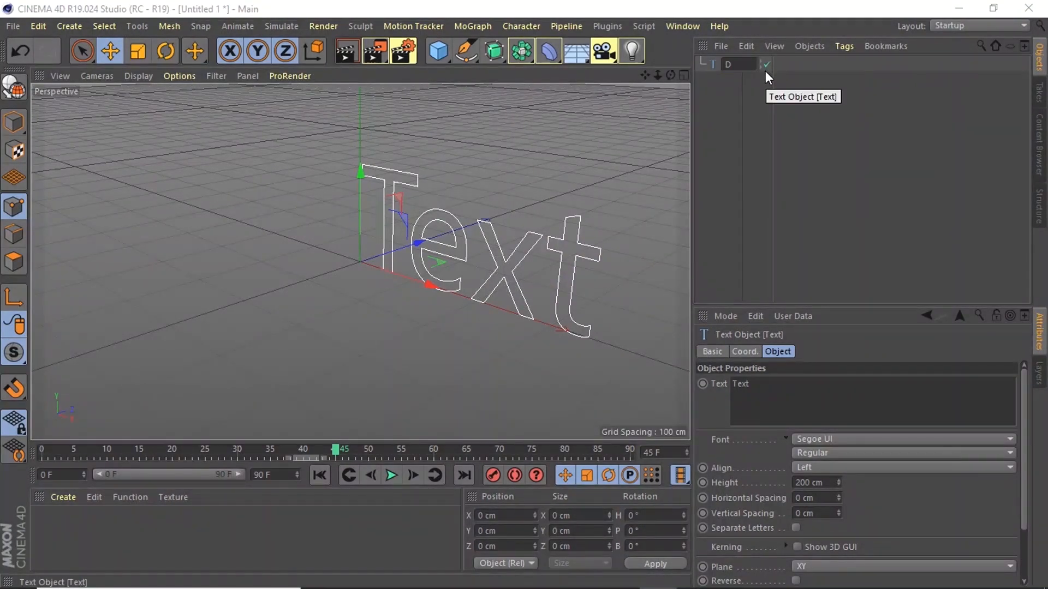
{"action": "type", "text": "EV"}
{"action": "key", "text": "Return"}
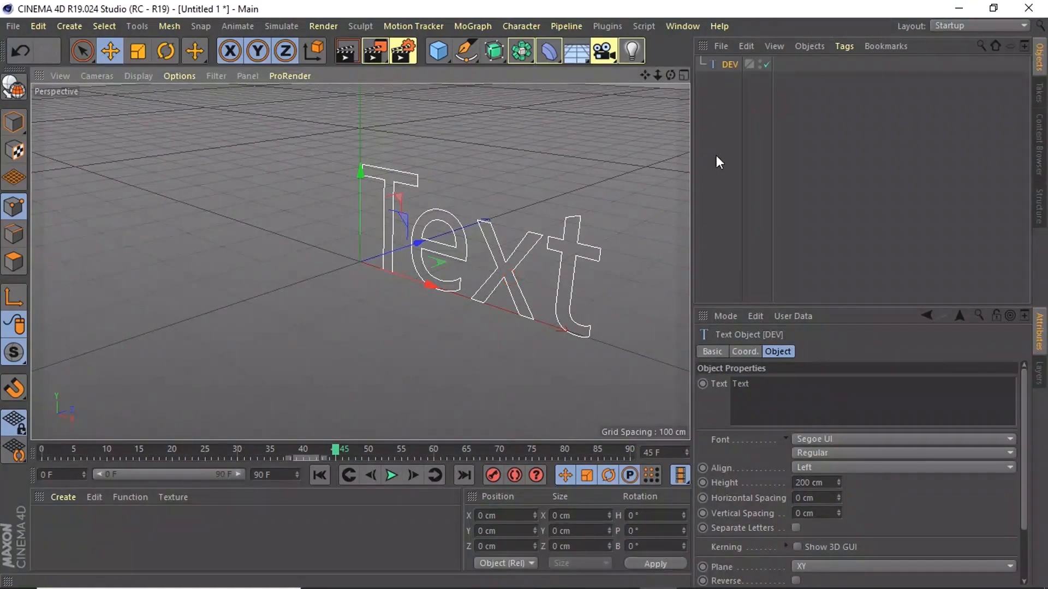
- Replace the text spline's content with DERV and look over its remaining object properties
{"action": "double_click", "coordinate": [754, 383]}
{"action": "type", "text": "DERV"}
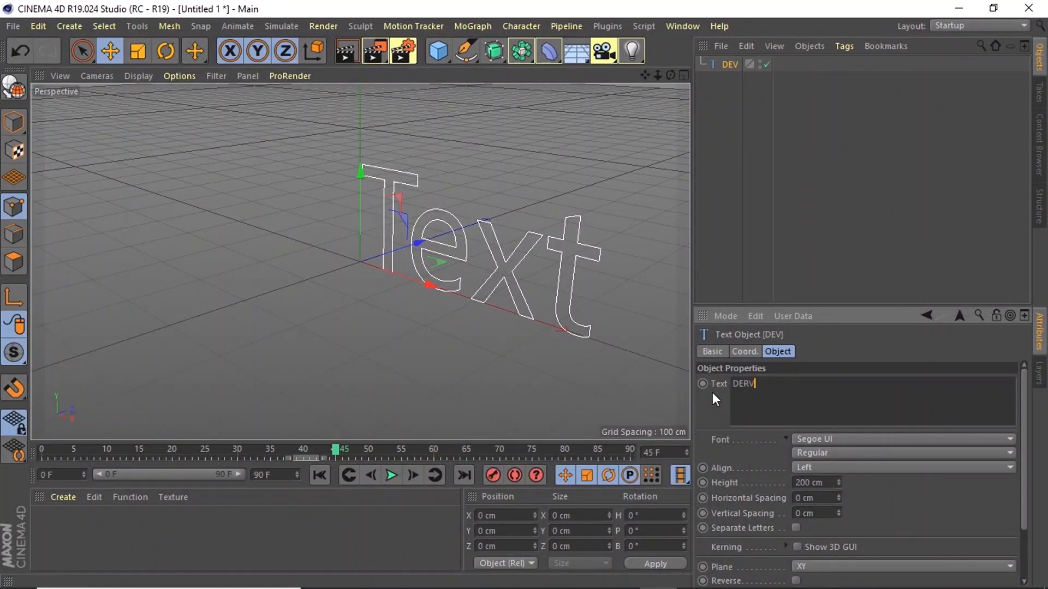
{"action": "left_click", "coordinate": [811, 412]}
{"action": "left_click", "coordinate": [837, 346]}
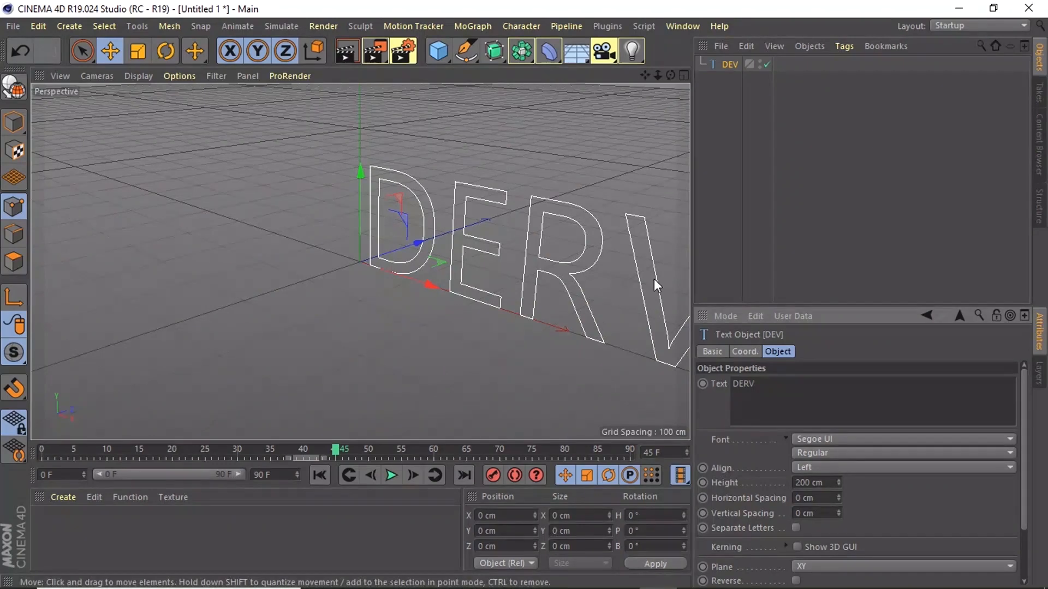
{"action": "left_click_drag", "start_coordinate": [1024, 417], "coordinate": [1026, 468]}
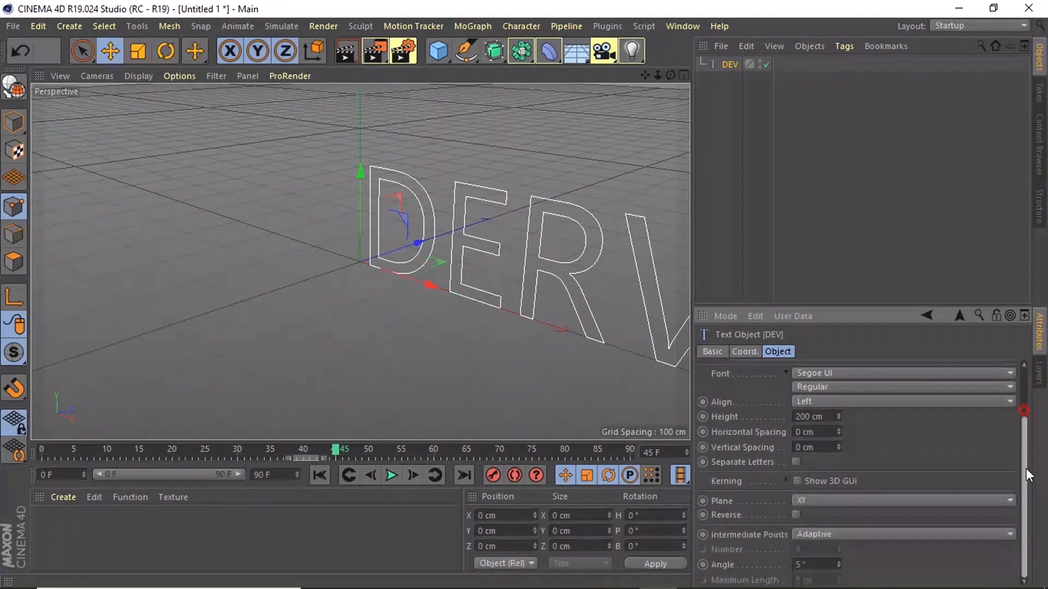
- Look over the available deformers and add an Array generator to the scene
{"action": "left_click", "coordinate": [551, 56]}
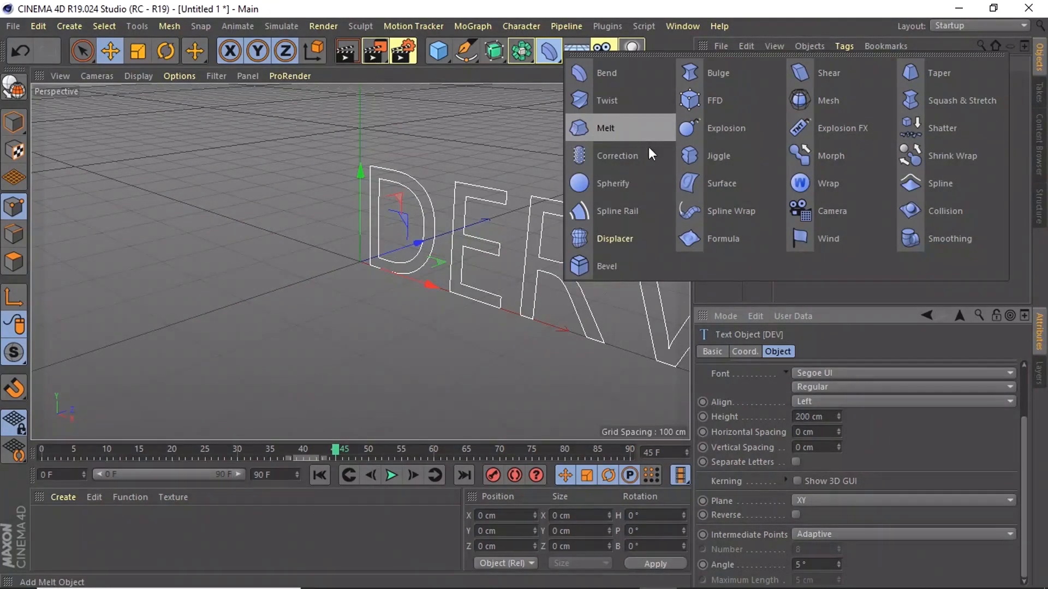
{"action": "left_click", "coordinate": [521, 53]}
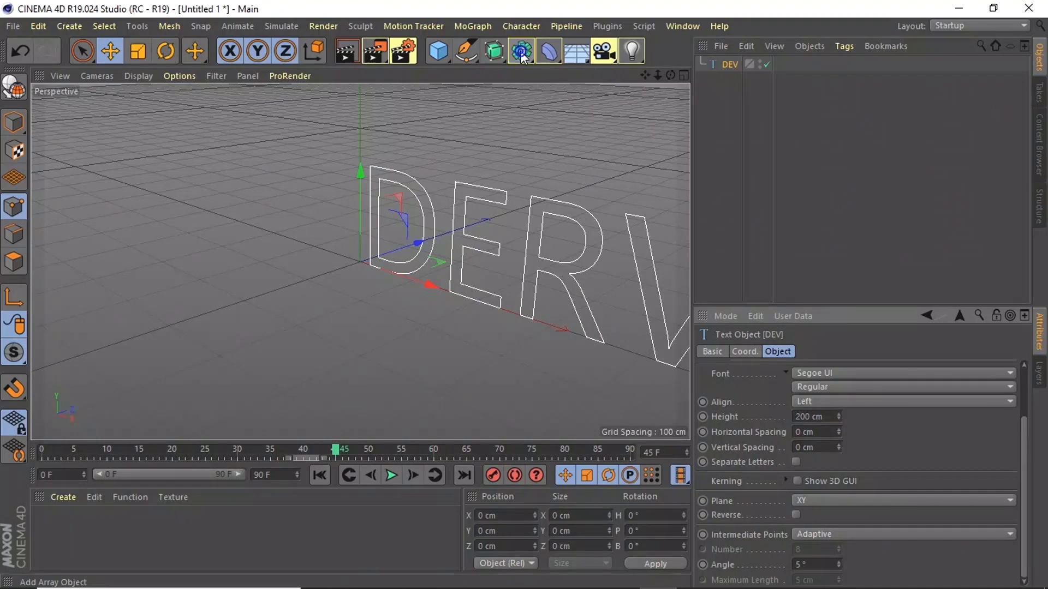
{"action": "left_click", "coordinate": [522, 55]}
{"action": "left_click", "coordinate": [523, 54]}
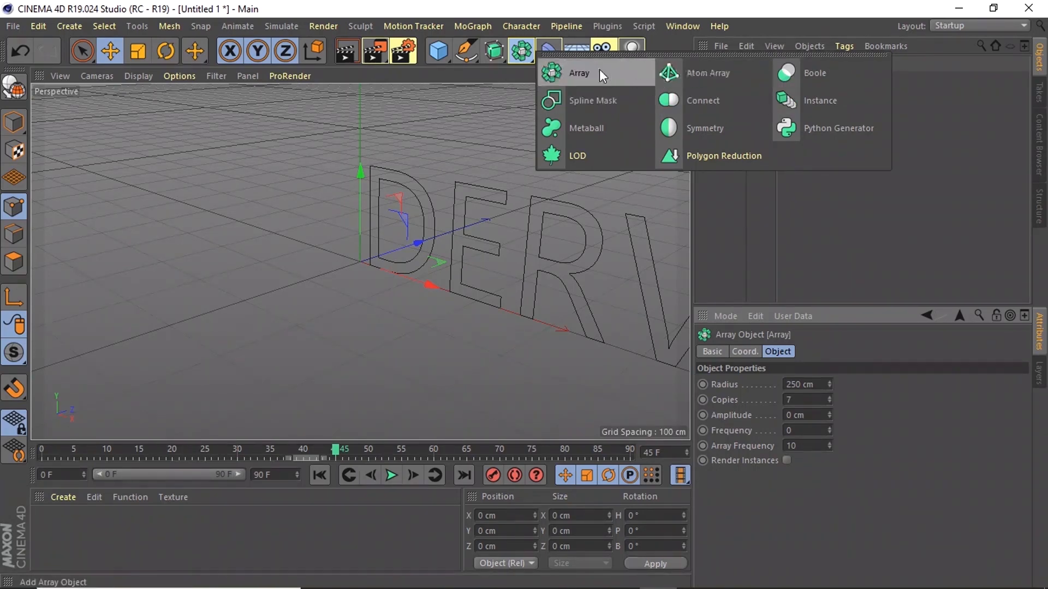
- Examine which surface generators, camera types and light types can be added to the scene
{"action": "left_click", "coordinate": [493, 56]}
{"action": "left_click", "coordinate": [493, 56]}
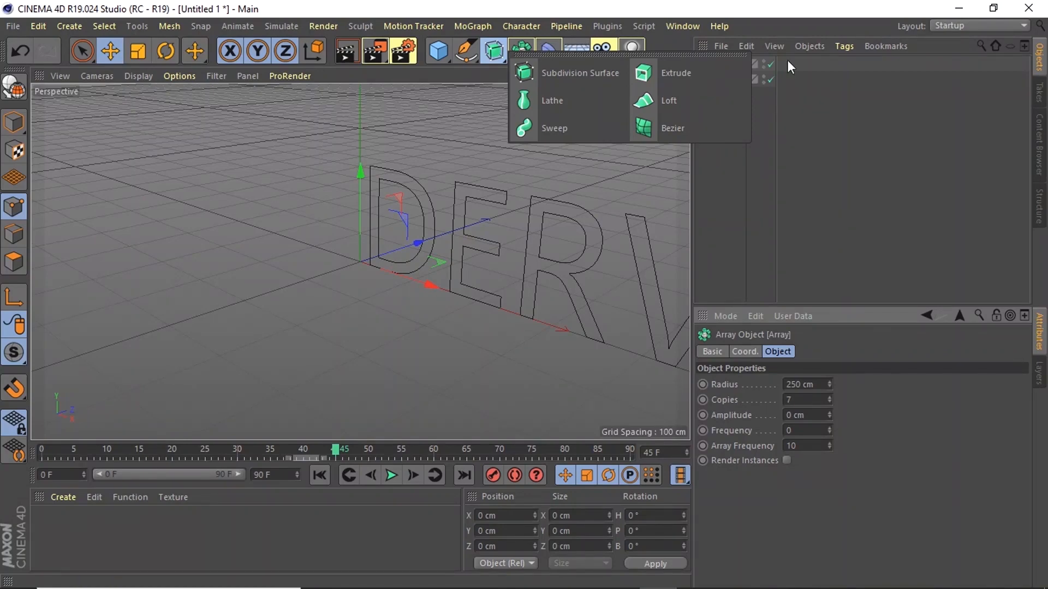
{"action": "left_click", "coordinate": [576, 51]}
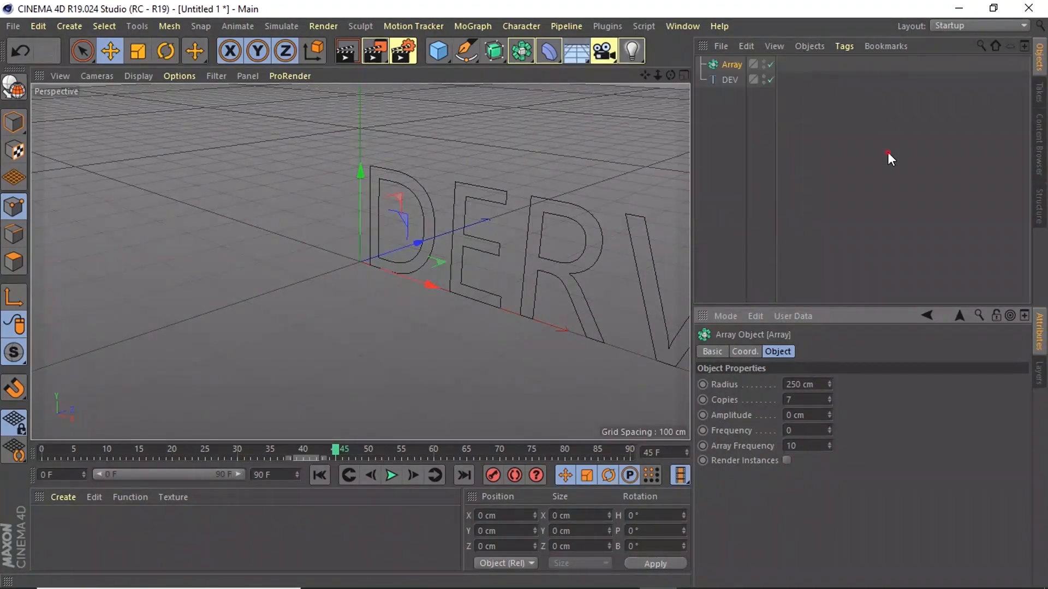
{"action": "left_click", "coordinate": [603, 50]}
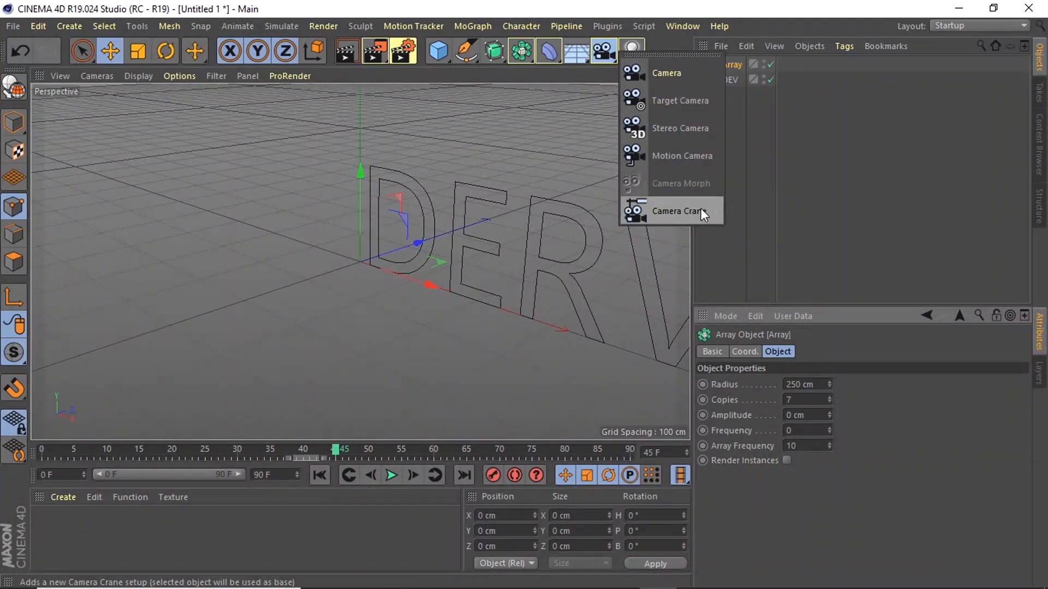
{"action": "left_click", "coordinate": [787, 182]}
{"action": "left_click", "coordinate": [633, 51]}
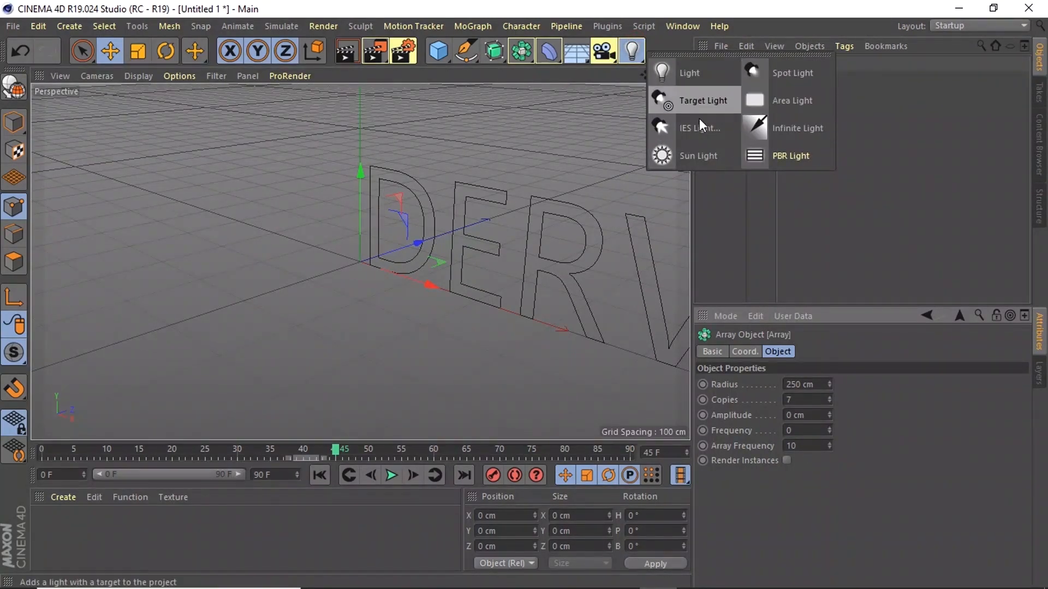
{"action": "left_click", "coordinate": [910, 161]}
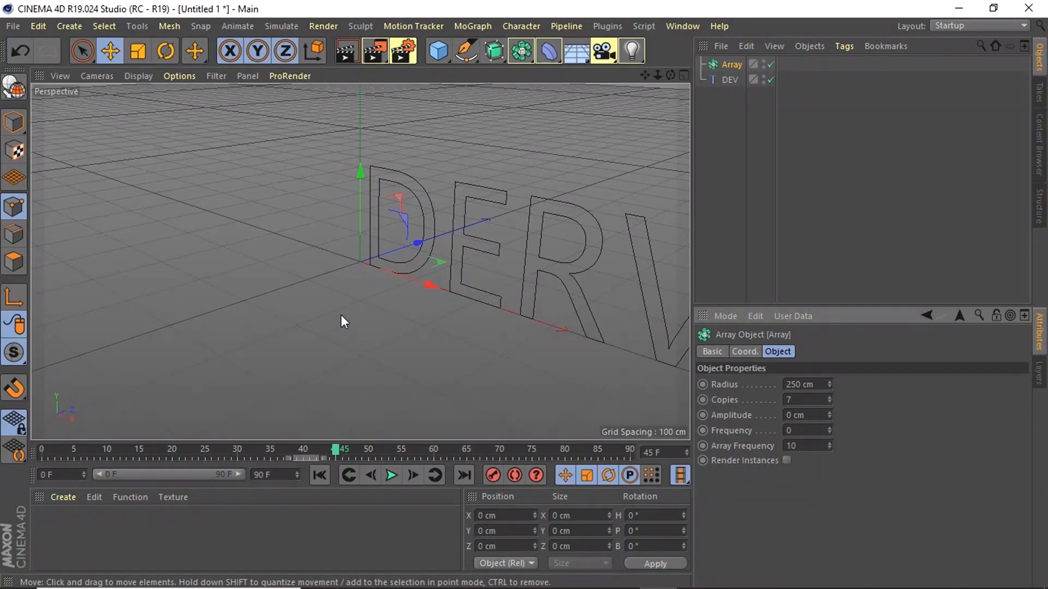
- Delete the Array generator and the DEV text object from the scene
{"action": "key", "text": "Delete"}
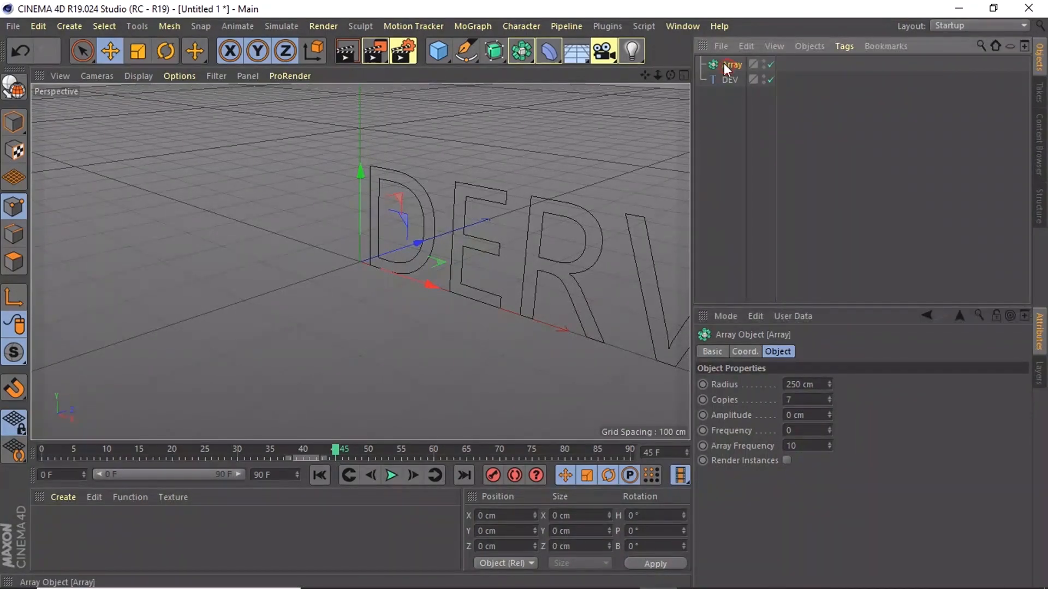
{"action": "left_click", "coordinate": [733, 63]}
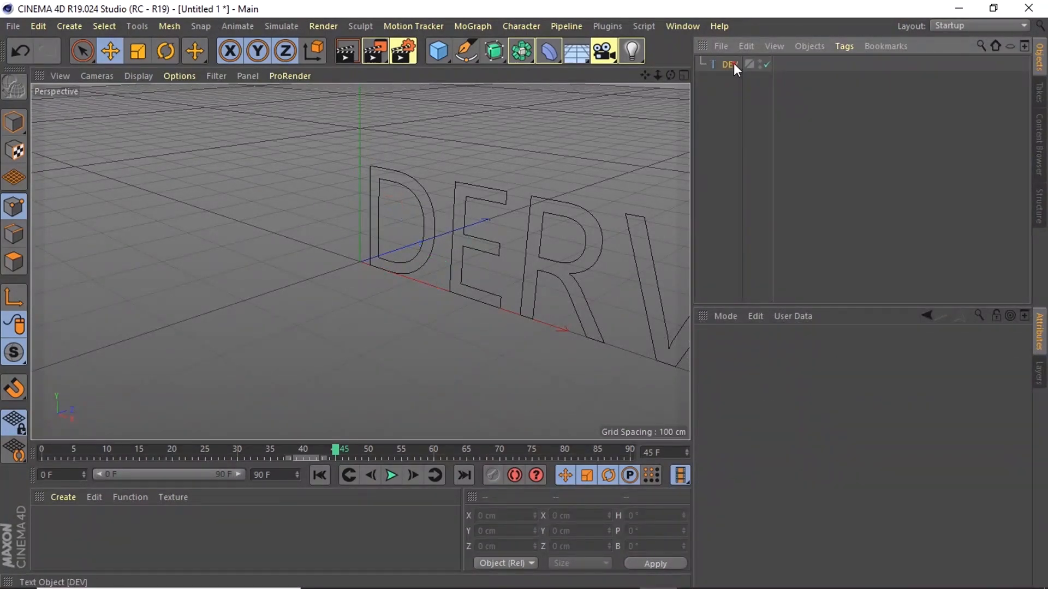
{"action": "key", "text": "Delete"}
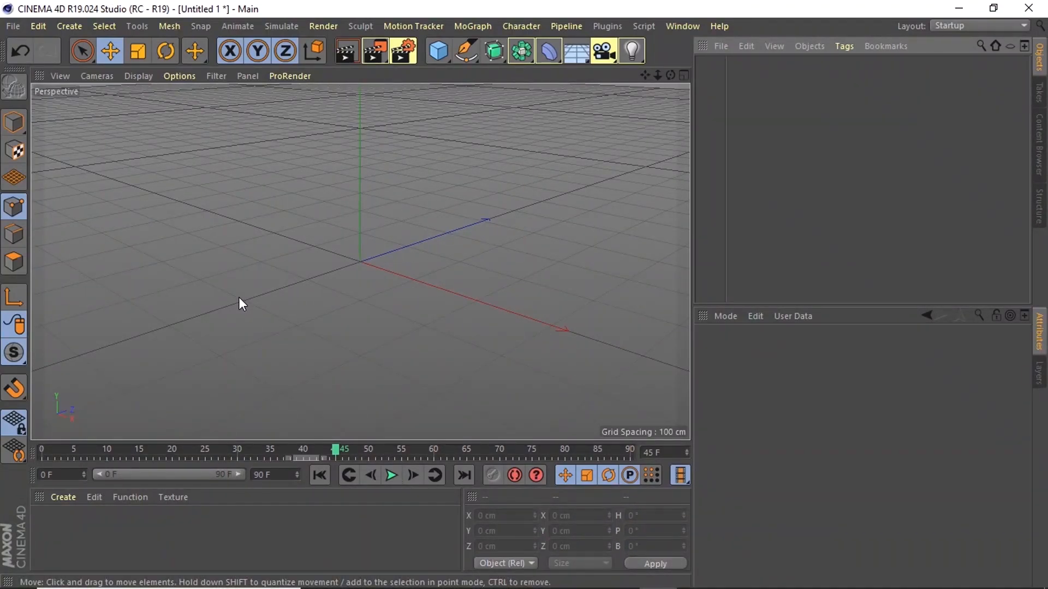
- Practise navigating the empty perspective view by zooming in and out, panning and orbiting
{"action": "scroll", "coordinate": [238, 296], "scroll_direction": "down", "scroll_amount": 10}
{"action": "scroll", "coordinate": [238, 297], "scroll_direction": "up", "scroll_amount": 10}
{"action": "scroll", "coordinate": [238, 297], "scroll_direction": "down", "scroll_amount": 8}
{"action": "scroll", "coordinate": [238, 294], "scroll_direction": "up", "scroll_amount": 8}
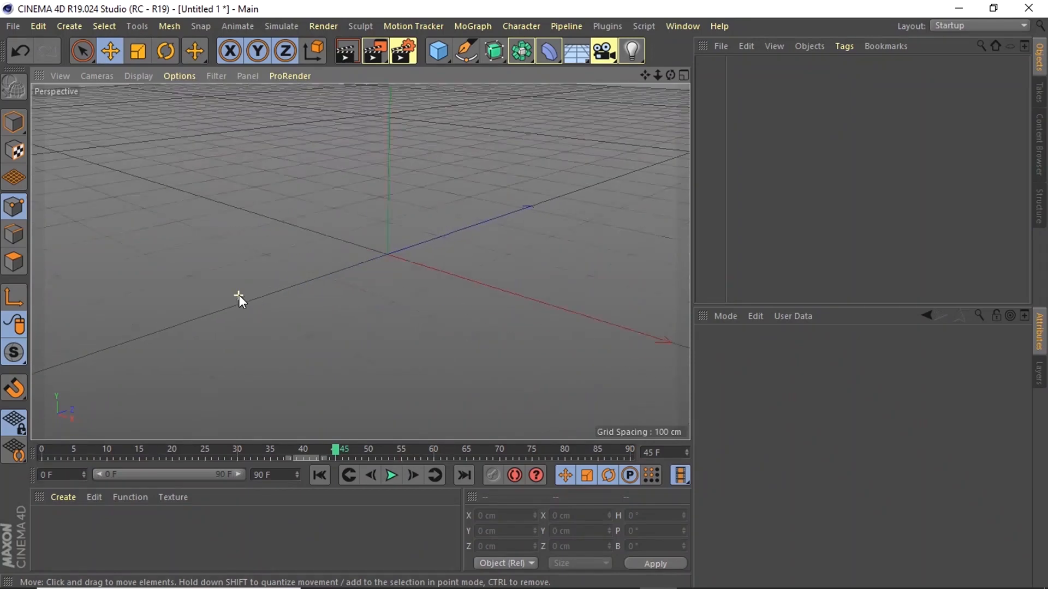
{"action": "scroll", "coordinate": [238, 294], "scroll_direction": "down", "scroll_amount": 8}
{"action": "scroll", "coordinate": [238, 295], "scroll_direction": "up", "scroll_amount": 6}
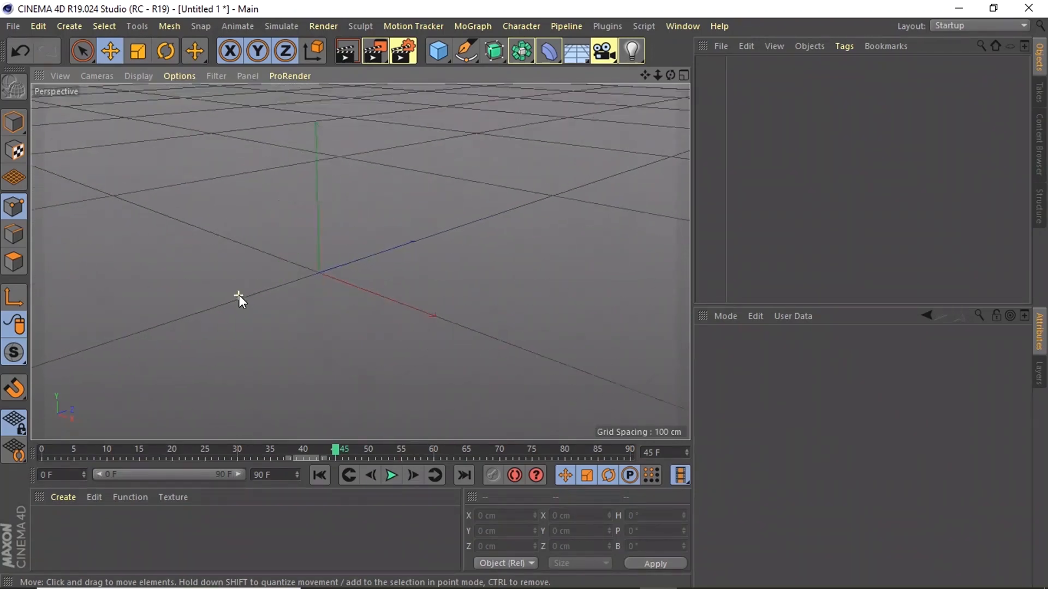
{"action": "scroll", "coordinate": [238, 295], "scroll_direction": "up", "scroll_amount": 3}
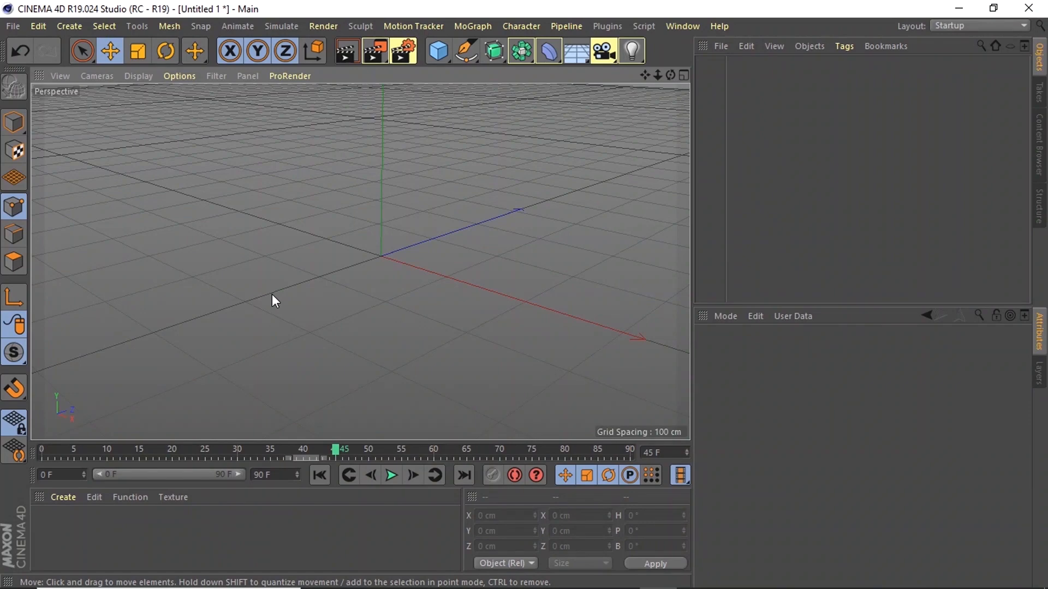
{"action": "left_click_drag", "start_coordinate": [254, 296], "coordinate": [402, 297], "text": "alt"}
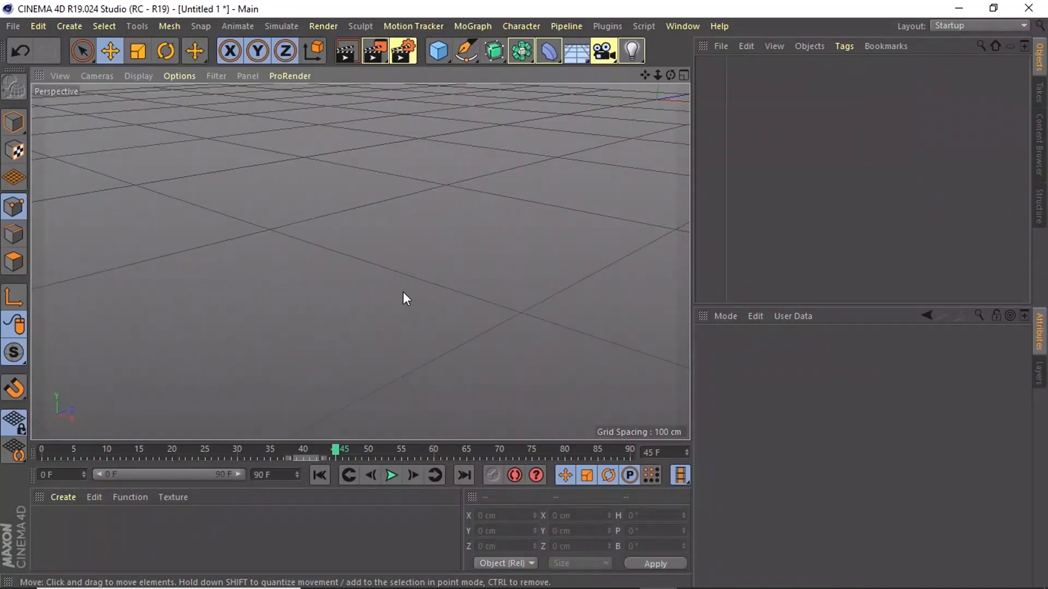
{"action": "left_click_drag", "start_coordinate": [432, 201], "coordinate": [409, 329], "text": "alt"}
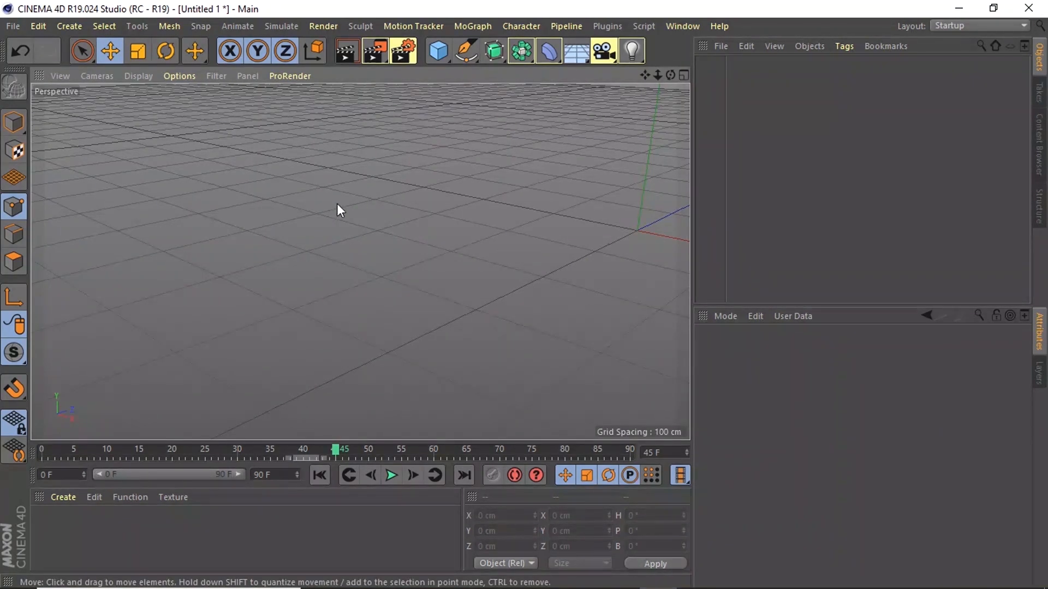
- Add a cube and view it from the side, front and above in the perspective view
{"action": "left_click", "coordinate": [439, 51]}
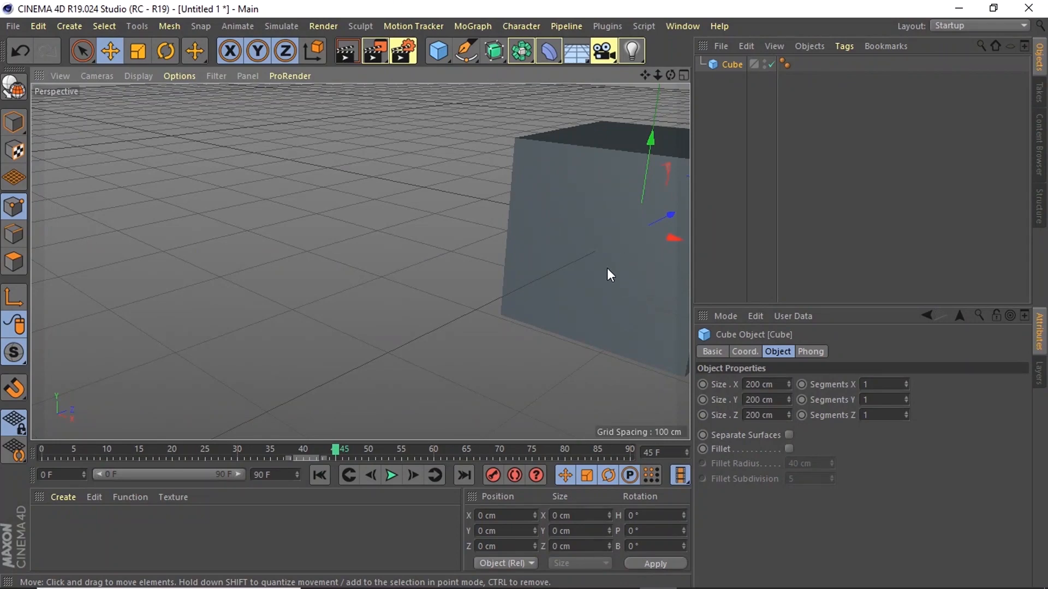
{"action": "middle_click_drag", "start_coordinate": [592, 254], "coordinate": [401, 254], "text": "alt"}
{"action": "right_click_drag", "start_coordinate": [401, 254], "coordinate": [397, 254], "text": "alt"}
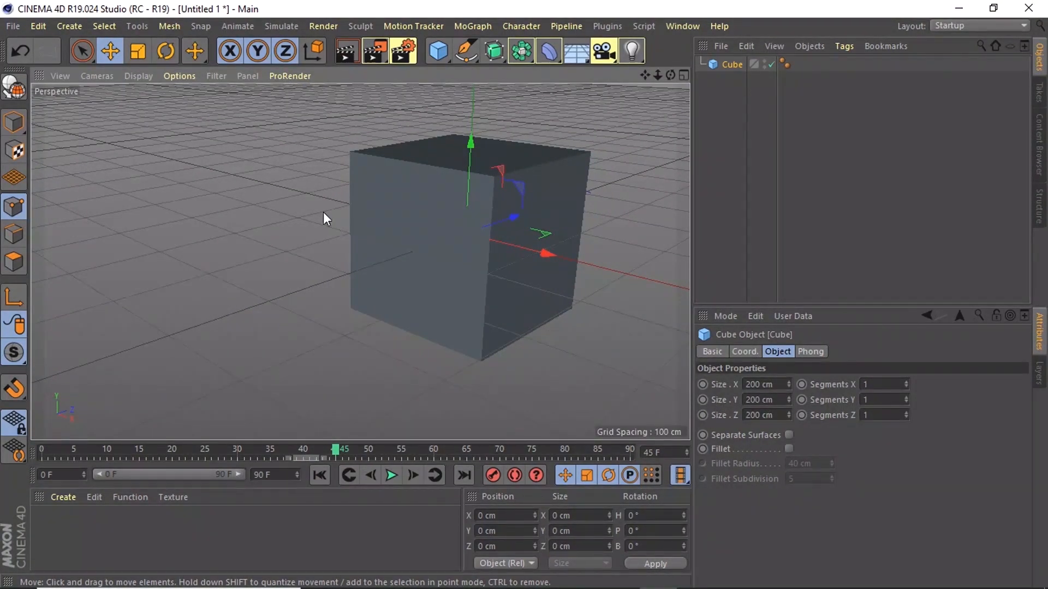
{"action": "left_click_drag", "start_coordinate": [304, 201], "coordinate": [467, 240], "text": "alt"}
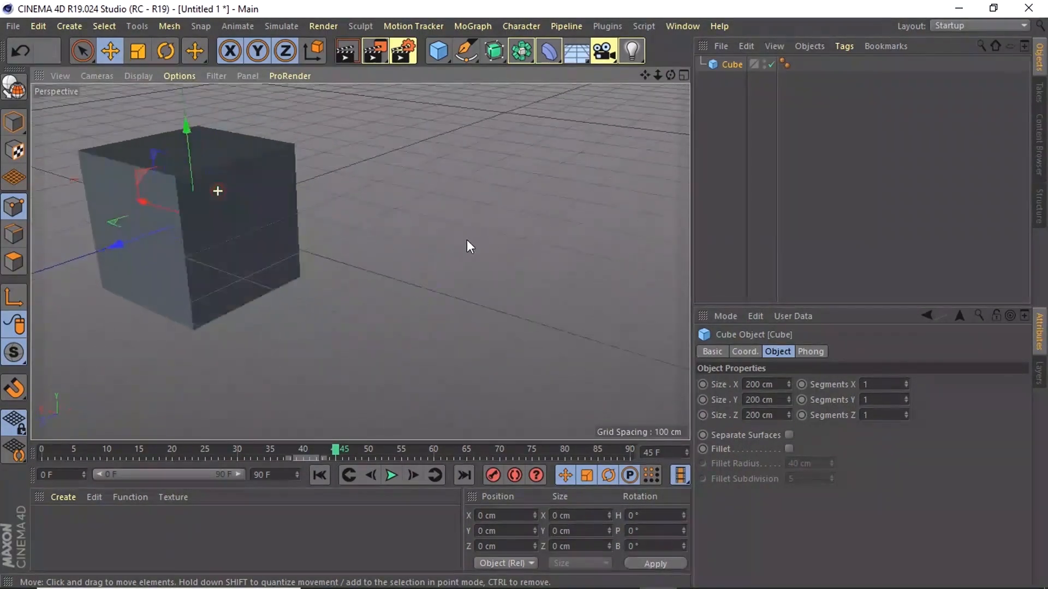
{"action": "left_click_drag", "start_coordinate": [154, 210], "coordinate": [420, 194], "text": "alt"}
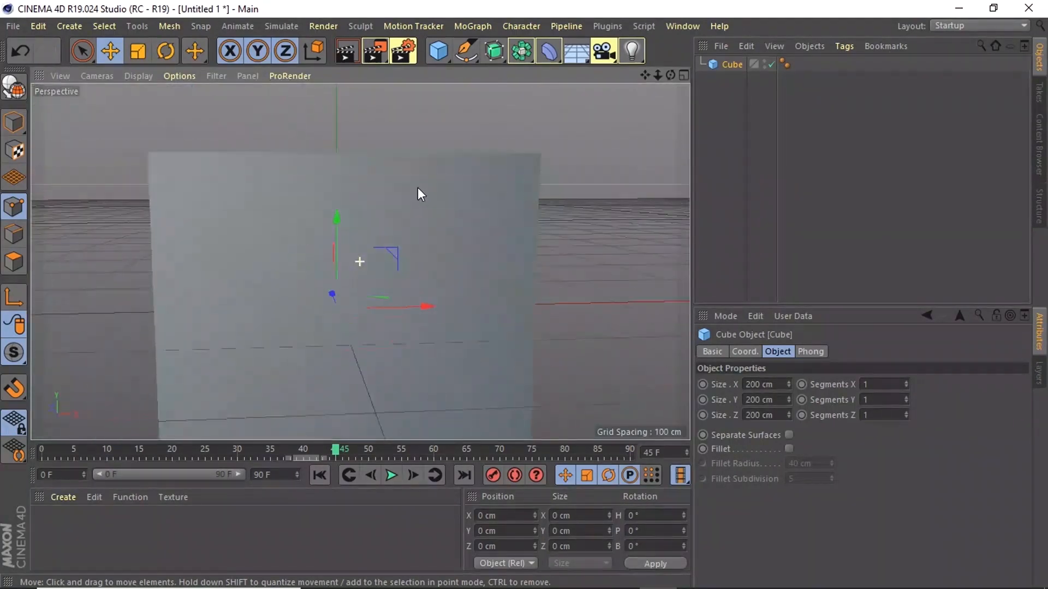
{"action": "scroll", "coordinate": [417, 188], "scroll_direction": "down", "scroll_amount": 9}
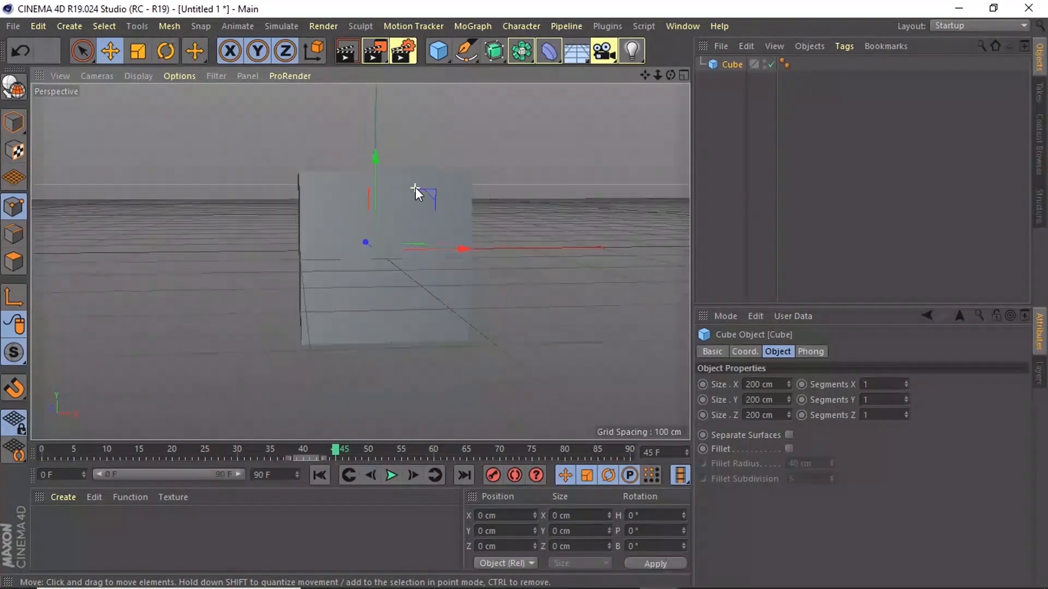
{"action": "left_click_drag", "start_coordinate": [584, 144], "coordinate": [348, 255], "text": "alt"}
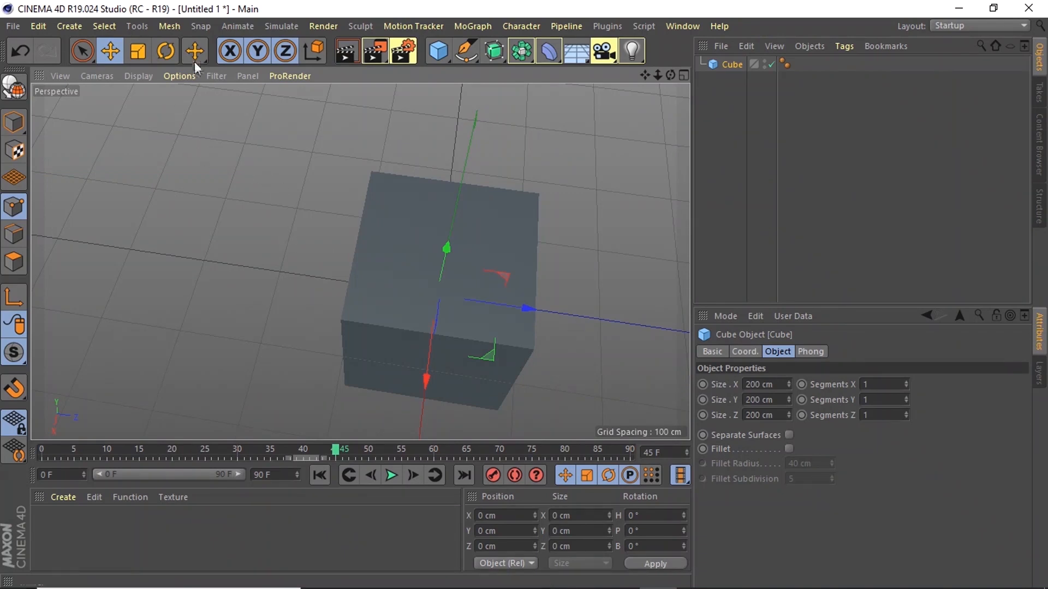
- Examine the available mesh, tool, selection and motion tracking commands, plus the modeling, material, physical sky and deformer objects that can be created
{"action": "left_click", "coordinate": [200, 25]}
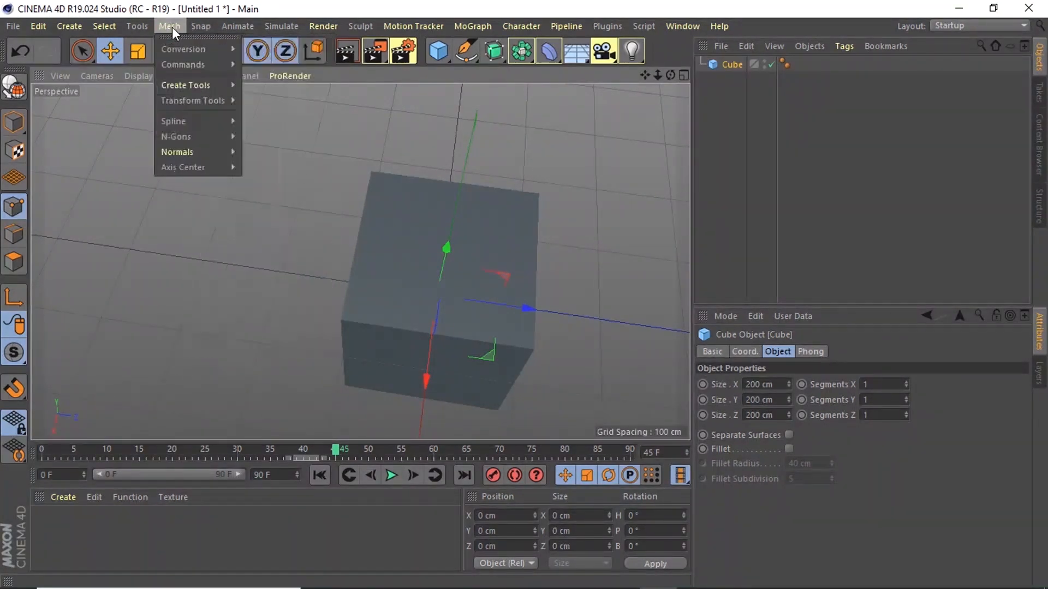
{"action": "mouse_move", "coordinate": [142, 32]}
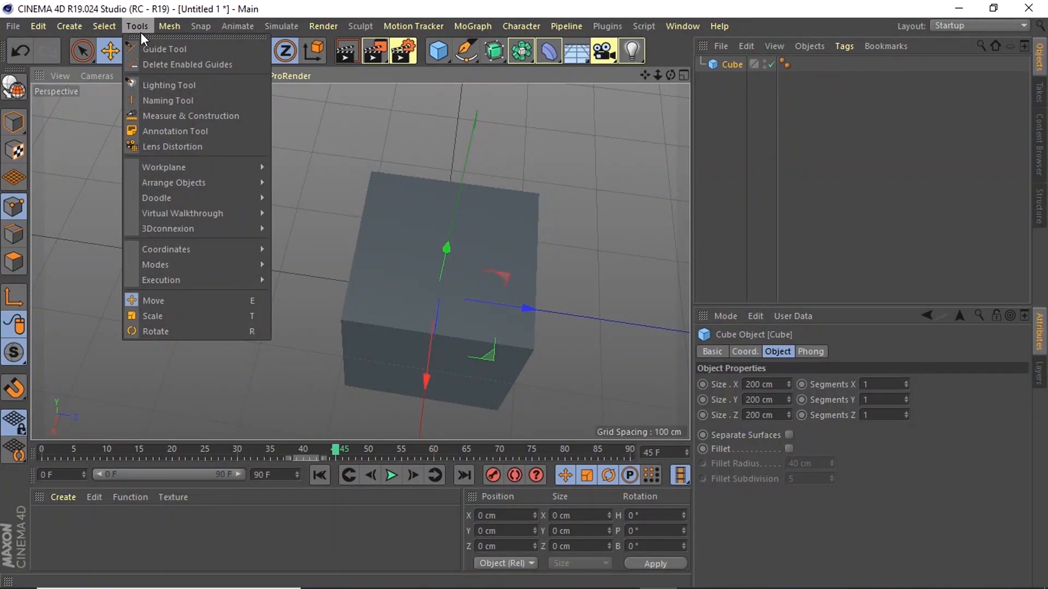
{"action": "mouse_move", "coordinate": [109, 17]}
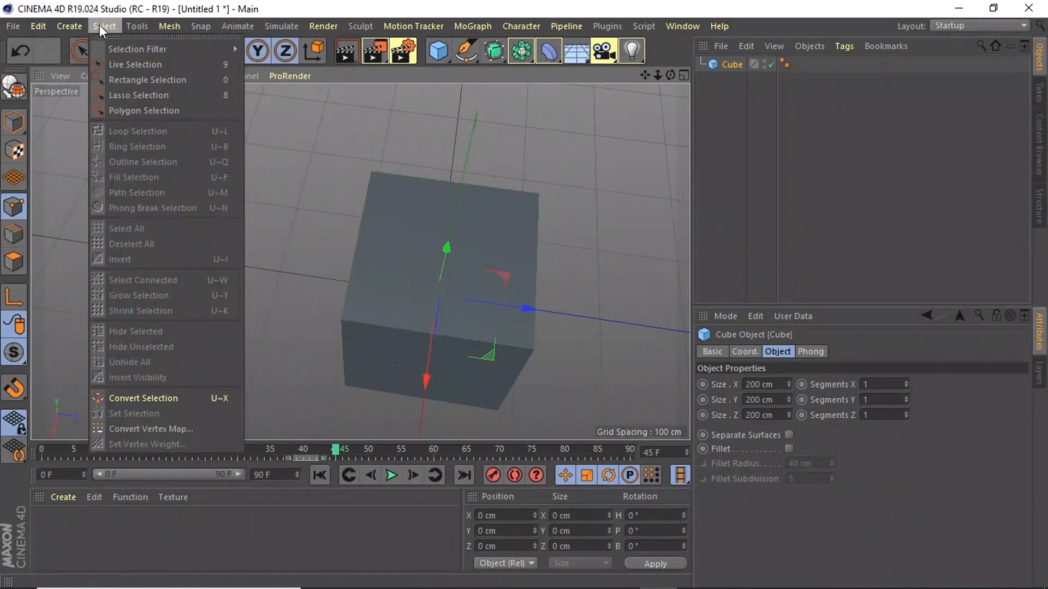
{"action": "mouse_move", "coordinate": [69, 26]}
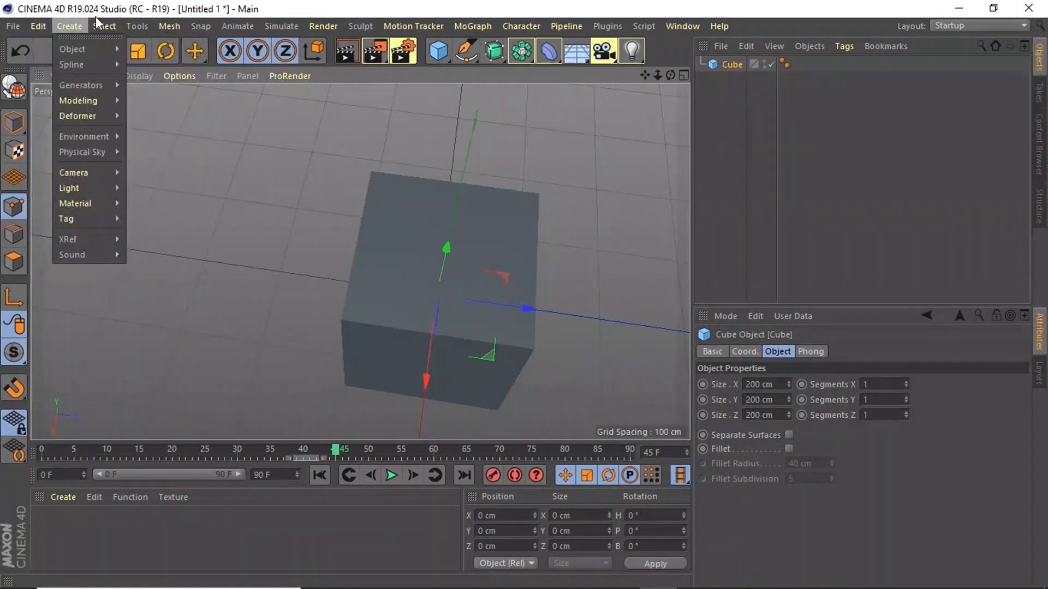
{"action": "mouse_move", "coordinate": [83, 100]}
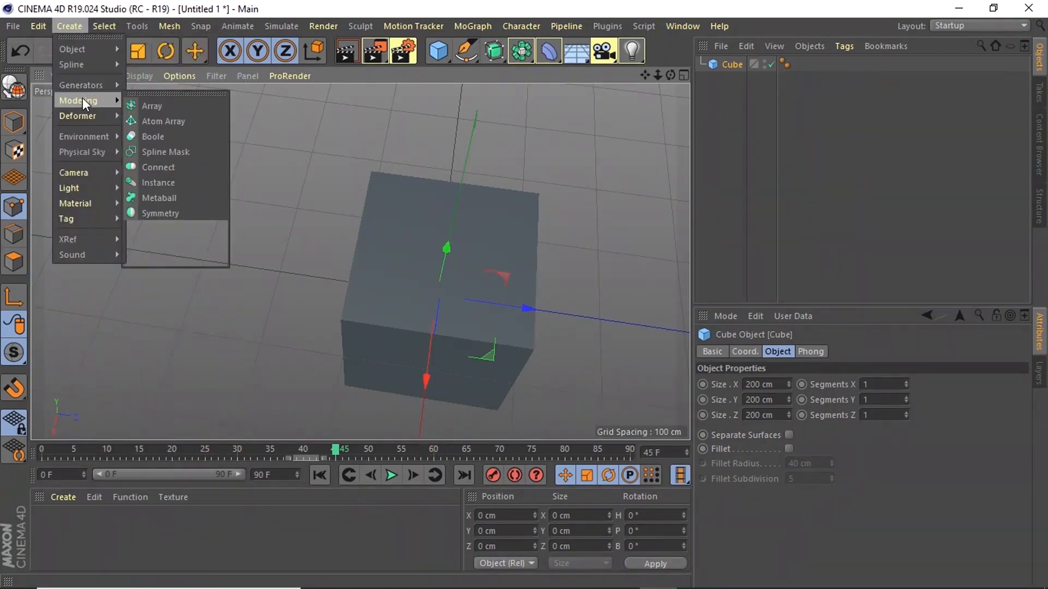
{"action": "mouse_move", "coordinate": [77, 202]}
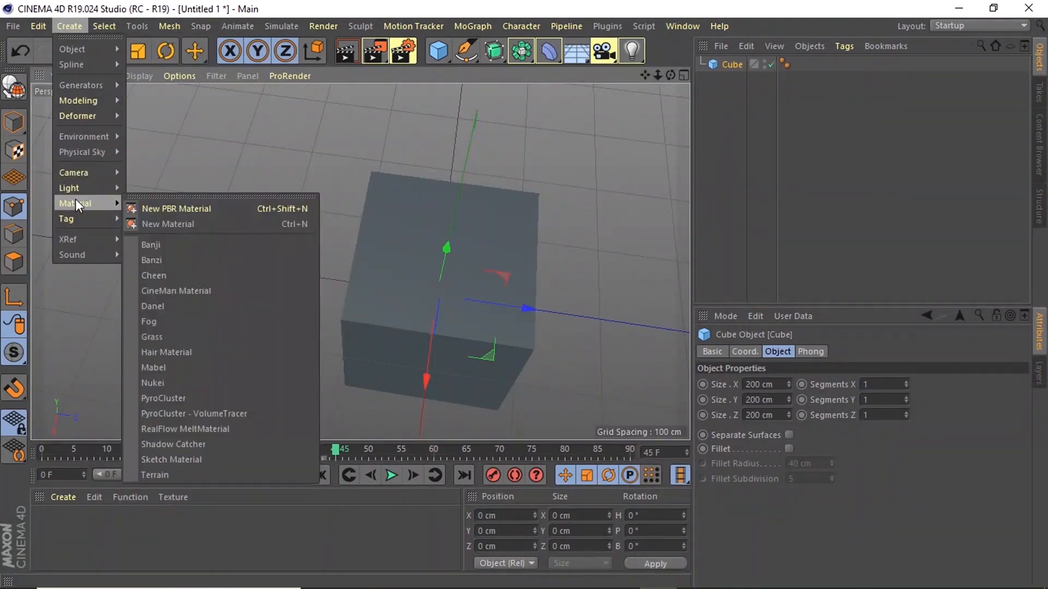
{"action": "mouse_move", "coordinate": [81, 154]}
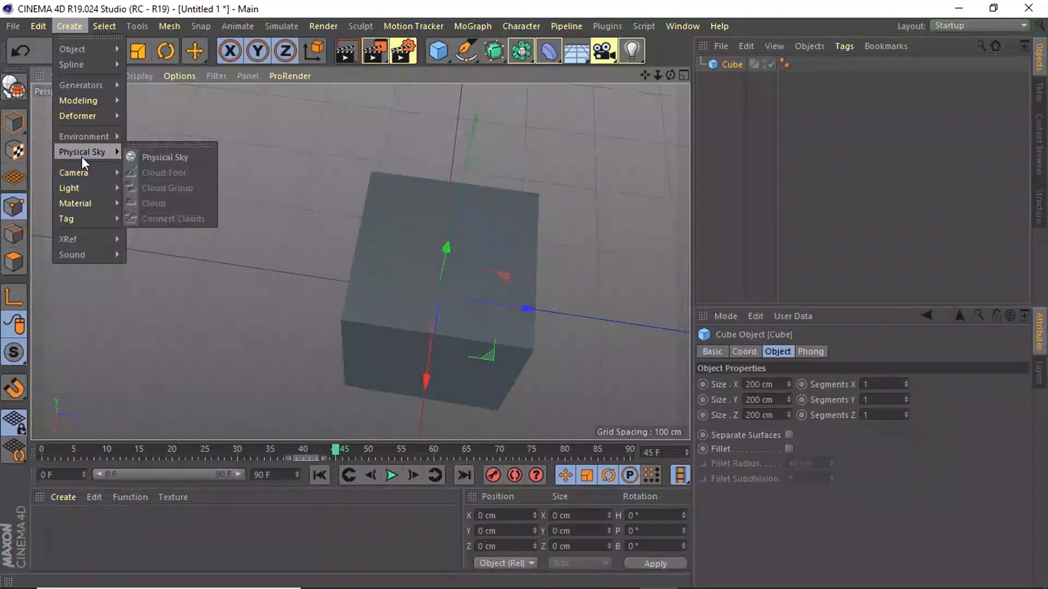
{"action": "mouse_move", "coordinate": [70, 119]}
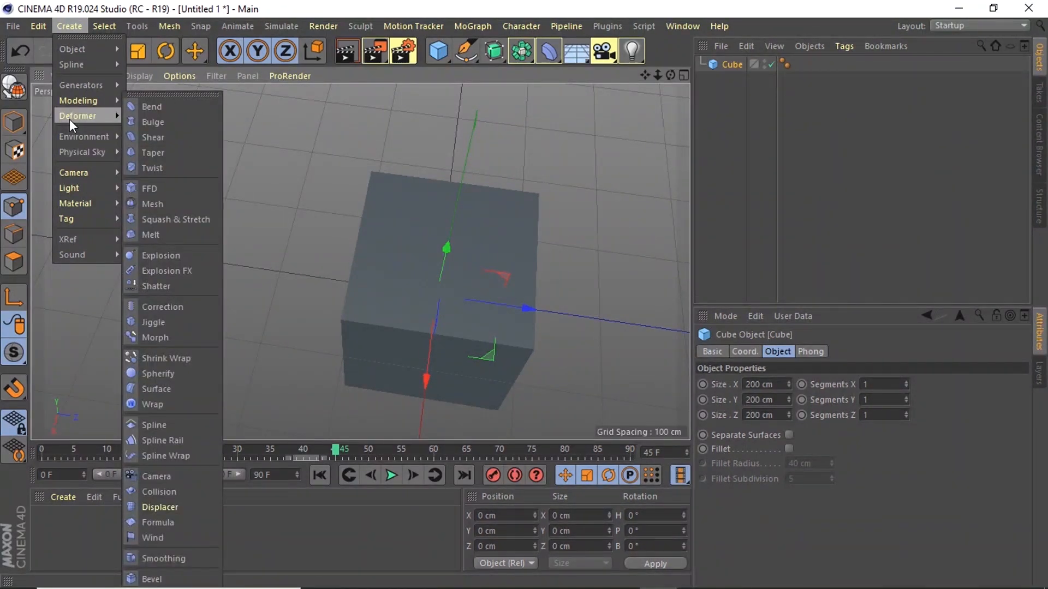
{"action": "mouse_move", "coordinate": [507, 20]}
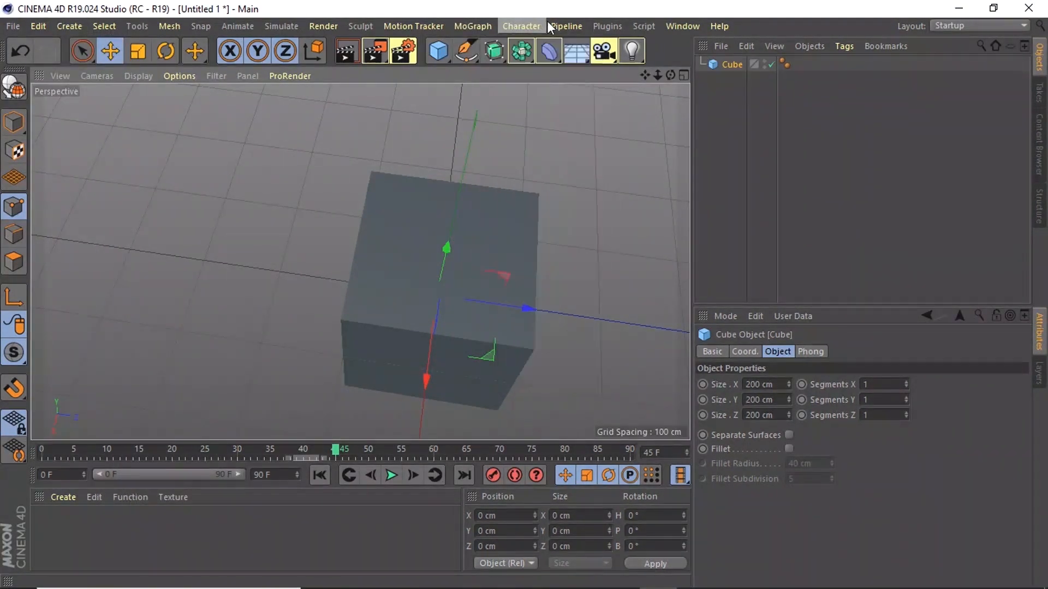
{"action": "mouse_move", "coordinate": [413, 26]}
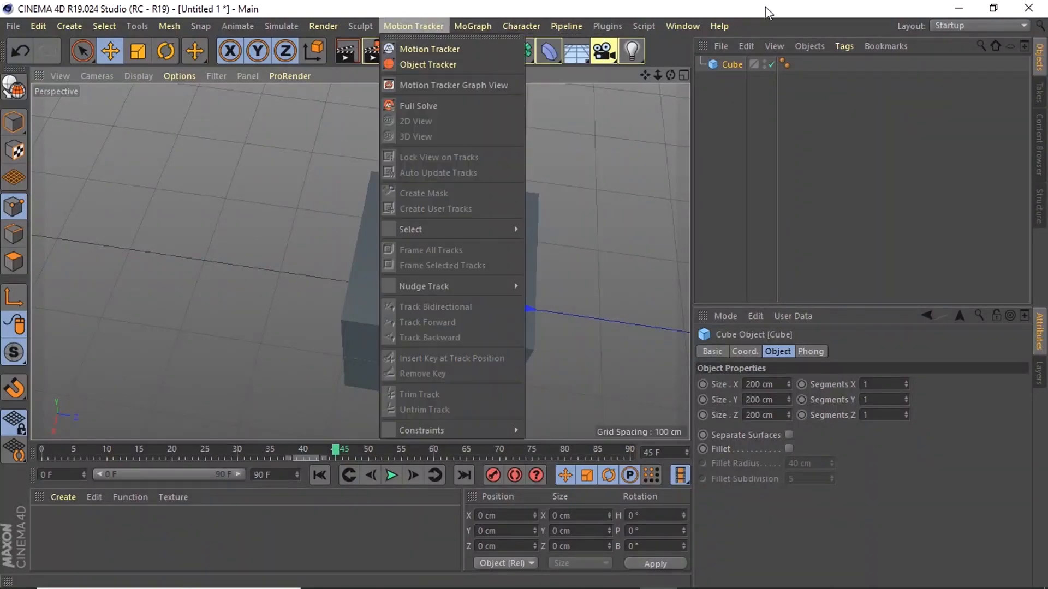
- Try the Motion Tracker interface layout, followed by the Rigging (Wide) layout
{"action": "left_click", "coordinate": [969, 27]}
{"action": "left_click", "coordinate": [968, 27]}
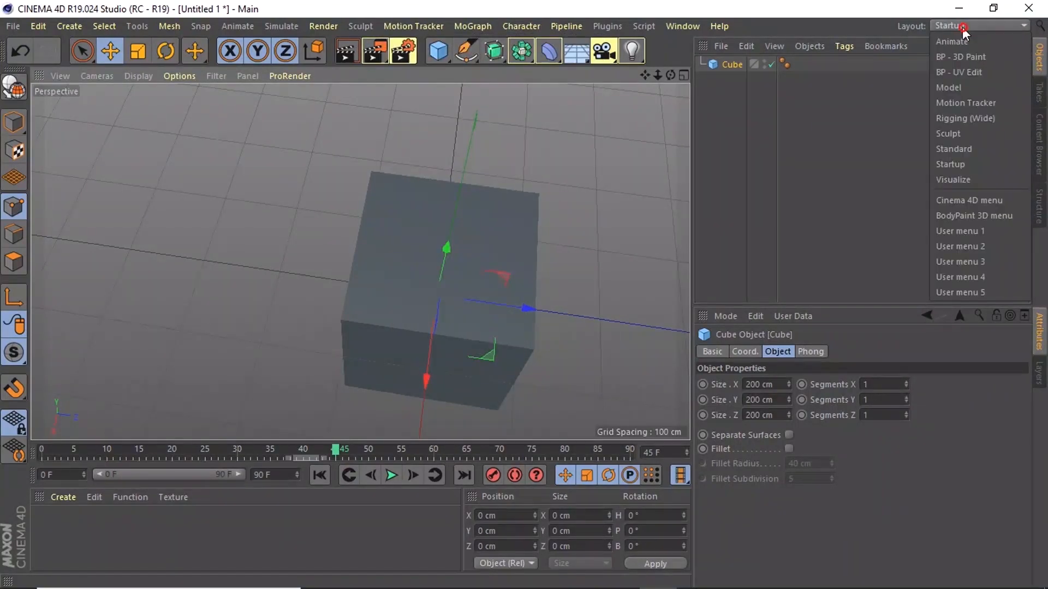
{"action": "left_click", "coordinate": [961, 105]}
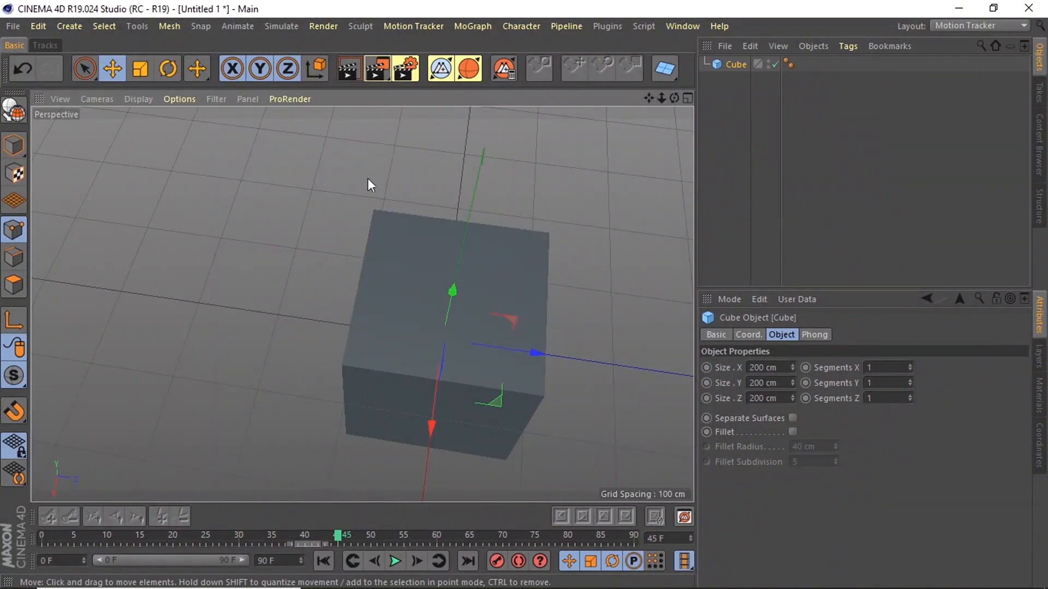
{"action": "left_click", "coordinate": [954, 25]}
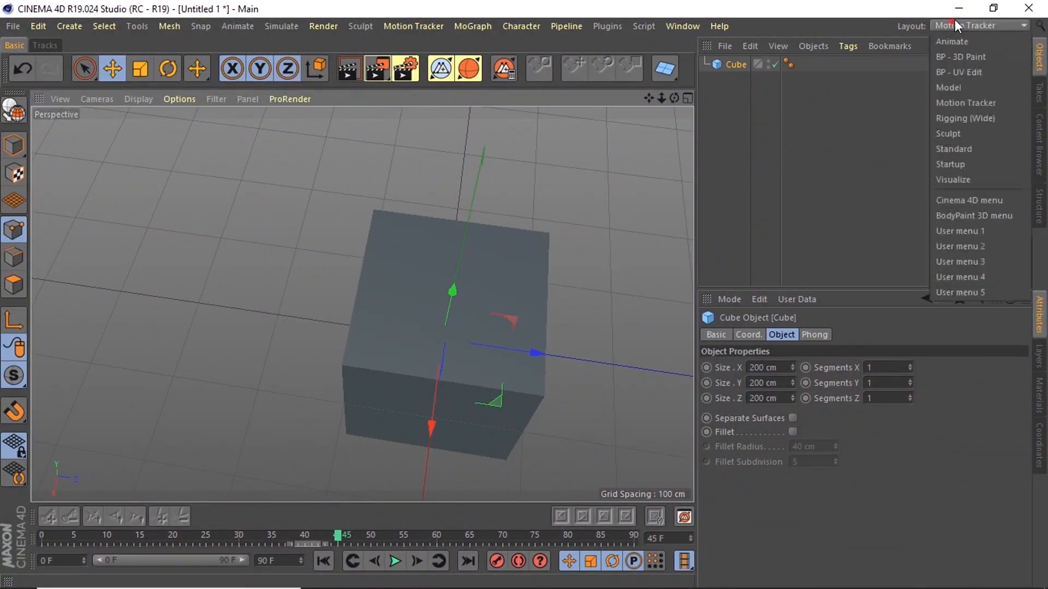
{"action": "left_click", "coordinate": [954, 118]}
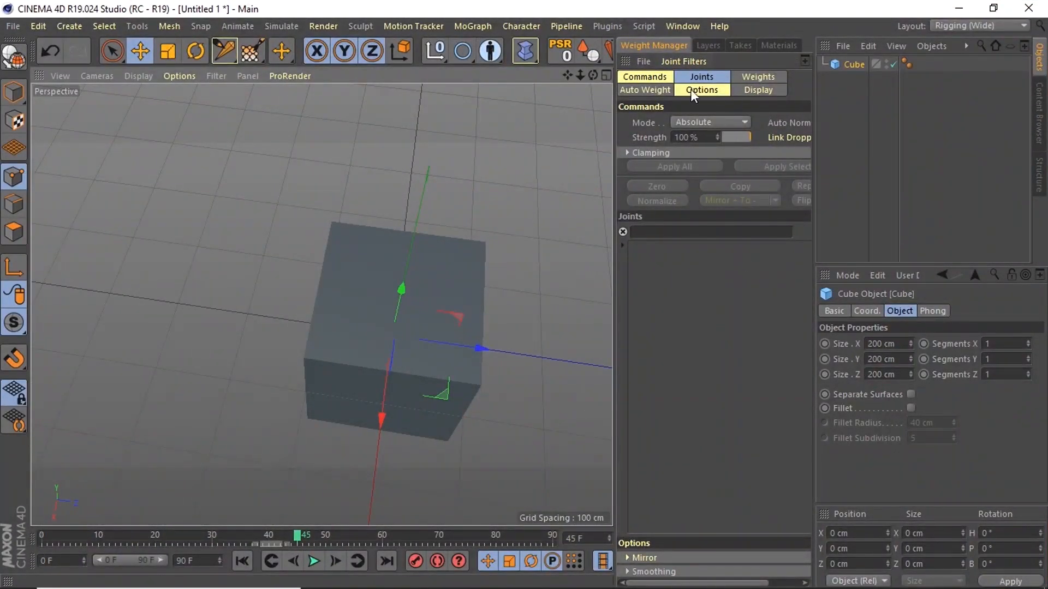
- Switch the interface back to the Startup layout
{"action": "left_click", "coordinate": [979, 27]}
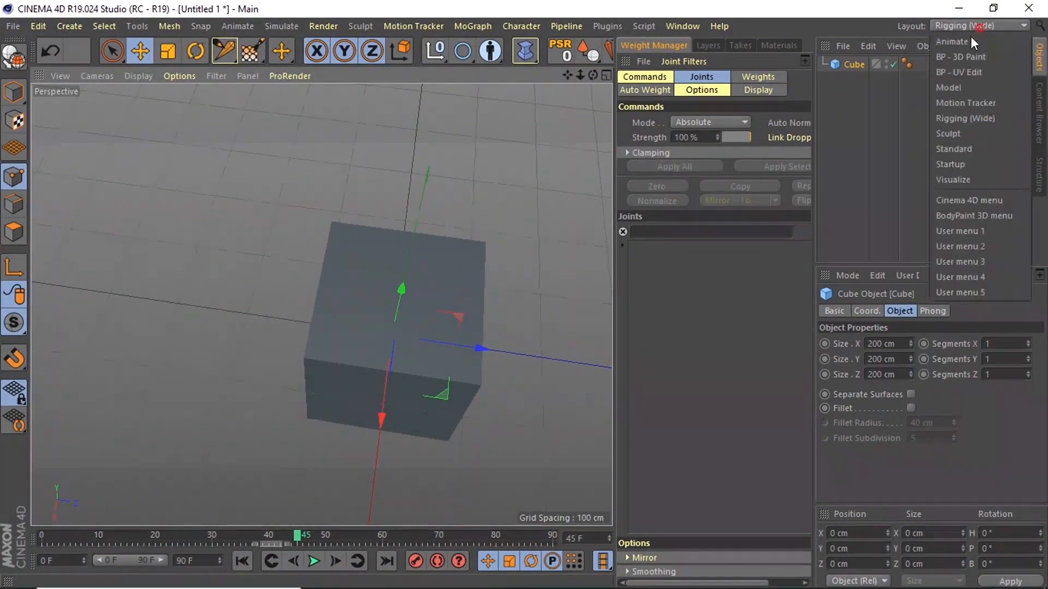
{"action": "mouse_move", "coordinate": [546, 587]}
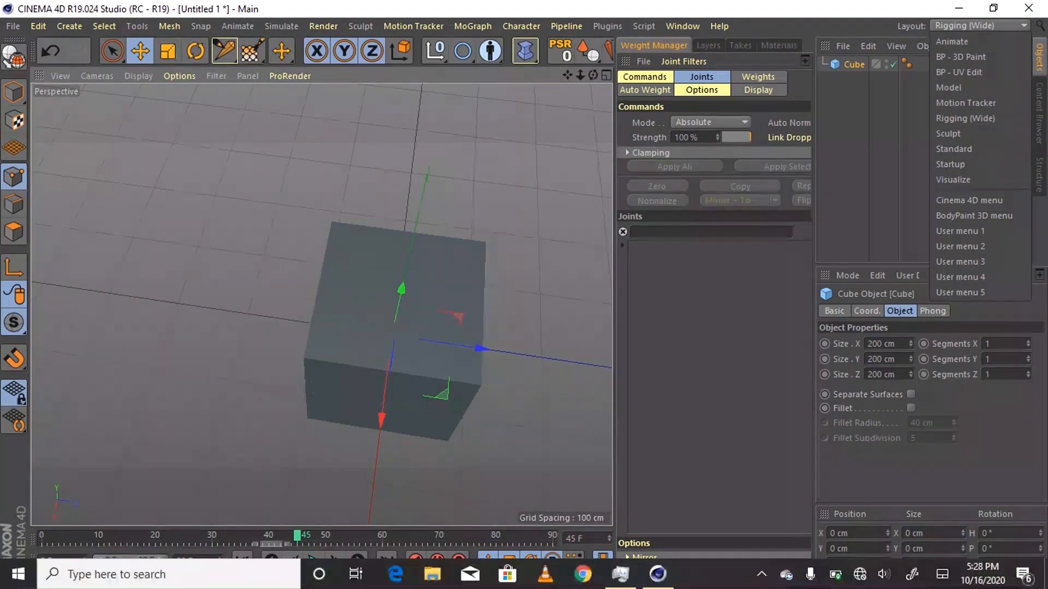
{"action": "left_click", "coordinate": [686, 586]}
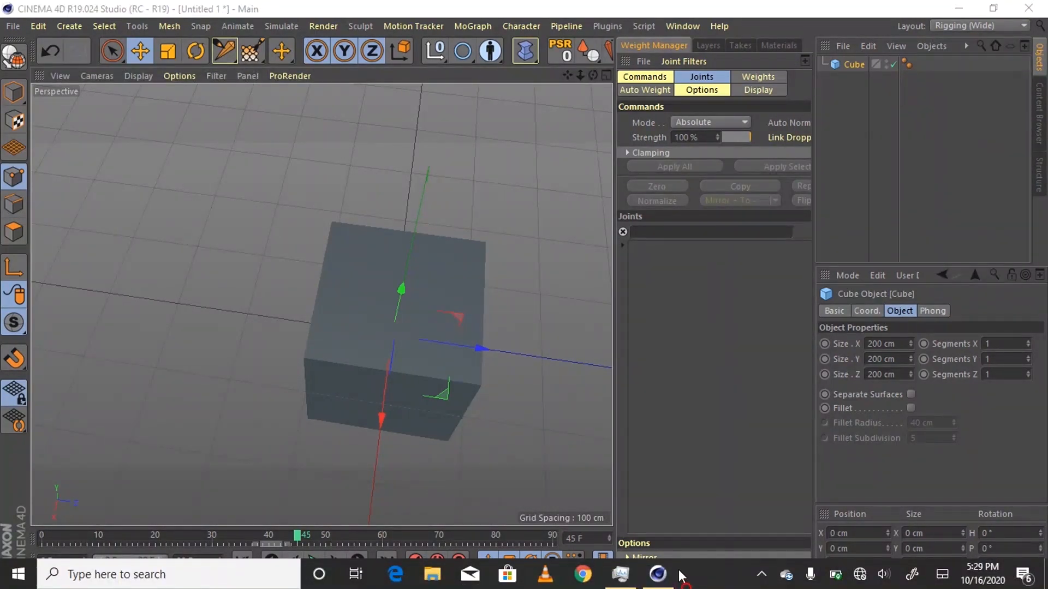
{"action": "left_click", "coordinate": [657, 577]}
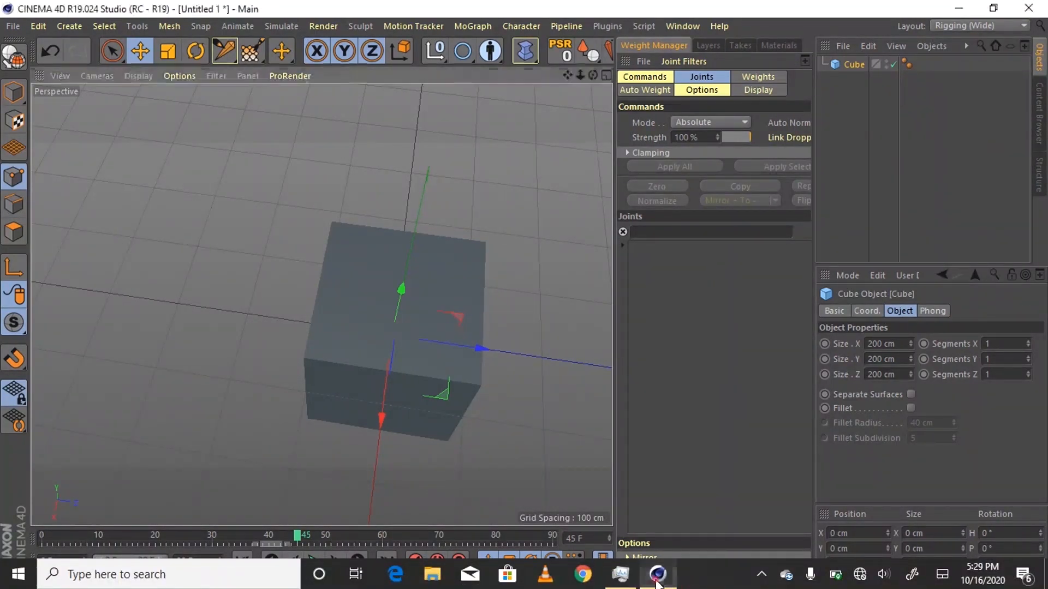
{"action": "left_click", "coordinate": [977, 25]}
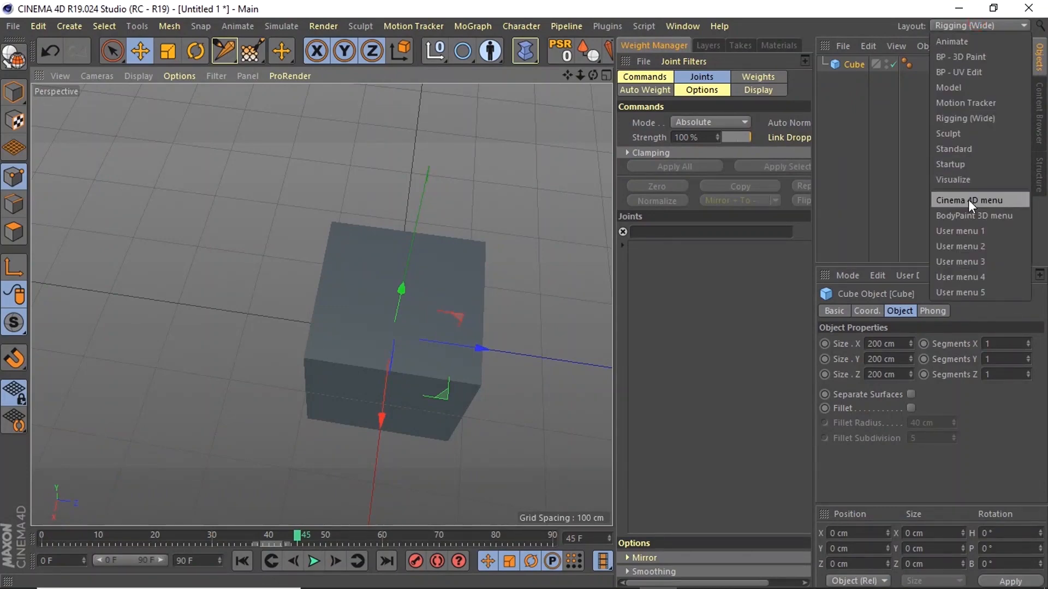
{"action": "left_click", "coordinate": [964, 162]}
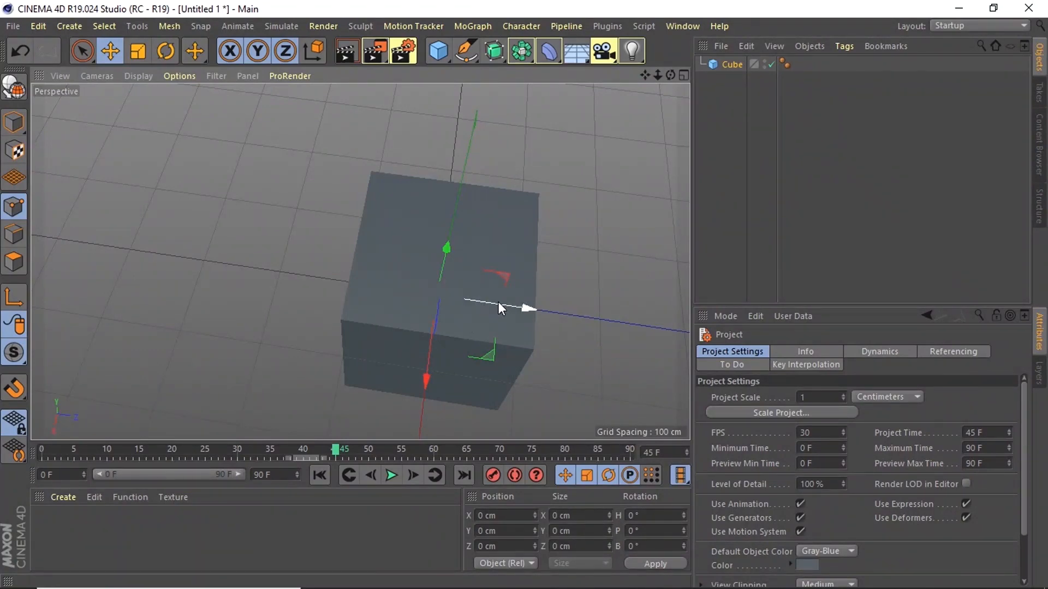
{"action": "mouse_move", "coordinate": [760, 587]}
{"action": "left_click", "coordinate": [761, 574]}
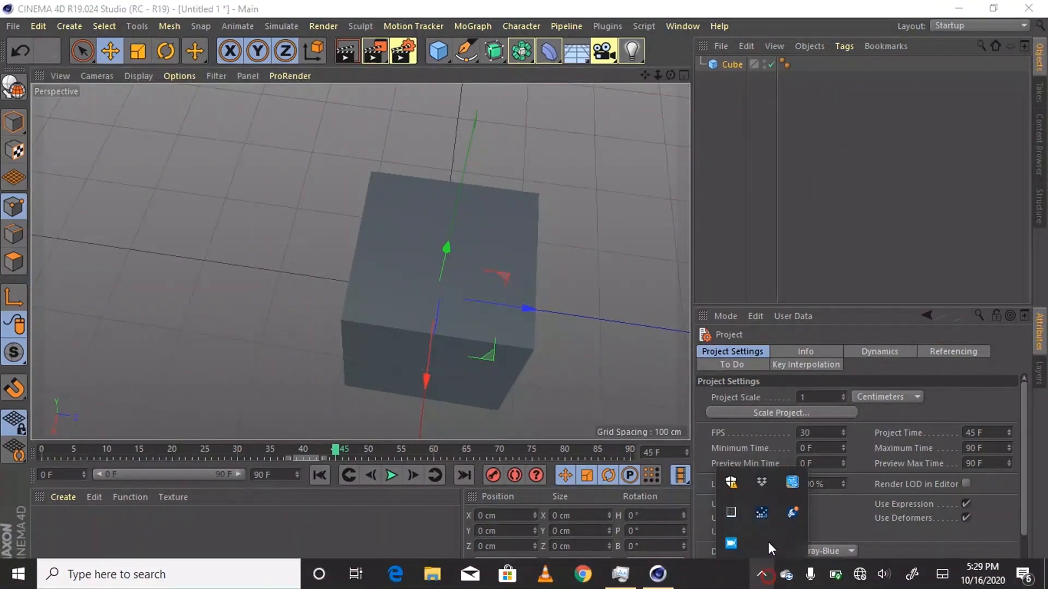